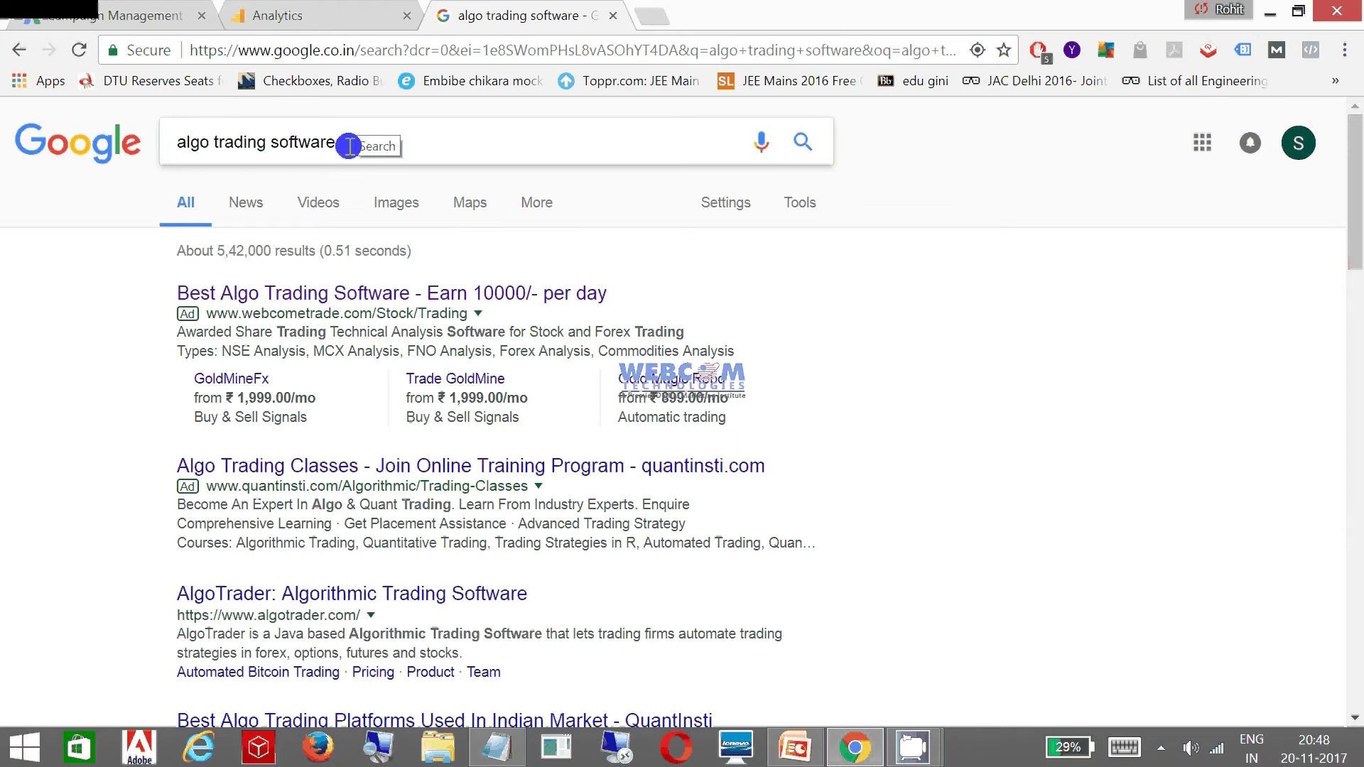
{"action": "left_click_drag", "start_coordinate": [335, 142], "coordinate": [558, 188]}
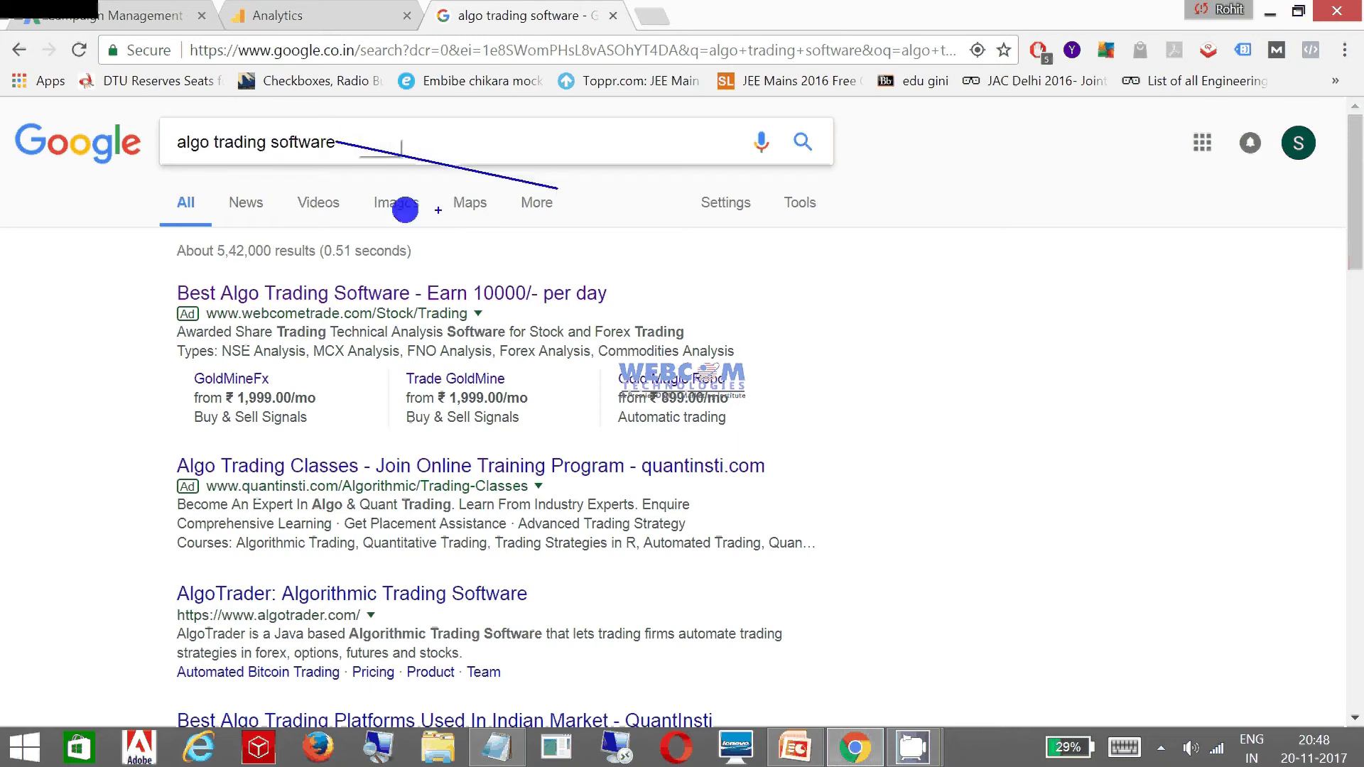
{"action": "left_click_drag", "start_coordinate": [164, 274], "coordinate": [752, 434]}
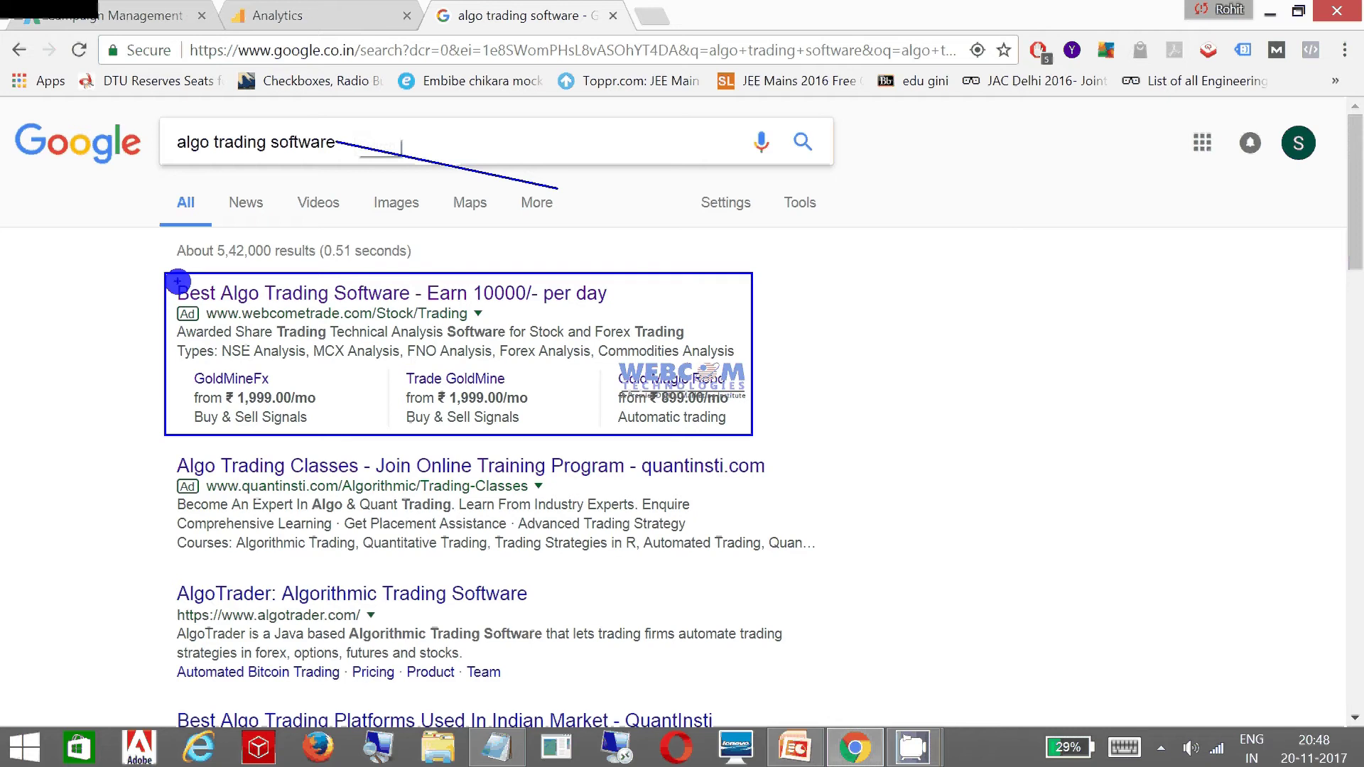
{"action": "left_click_drag", "start_coordinate": [178, 281], "coordinate": [414, 305]}
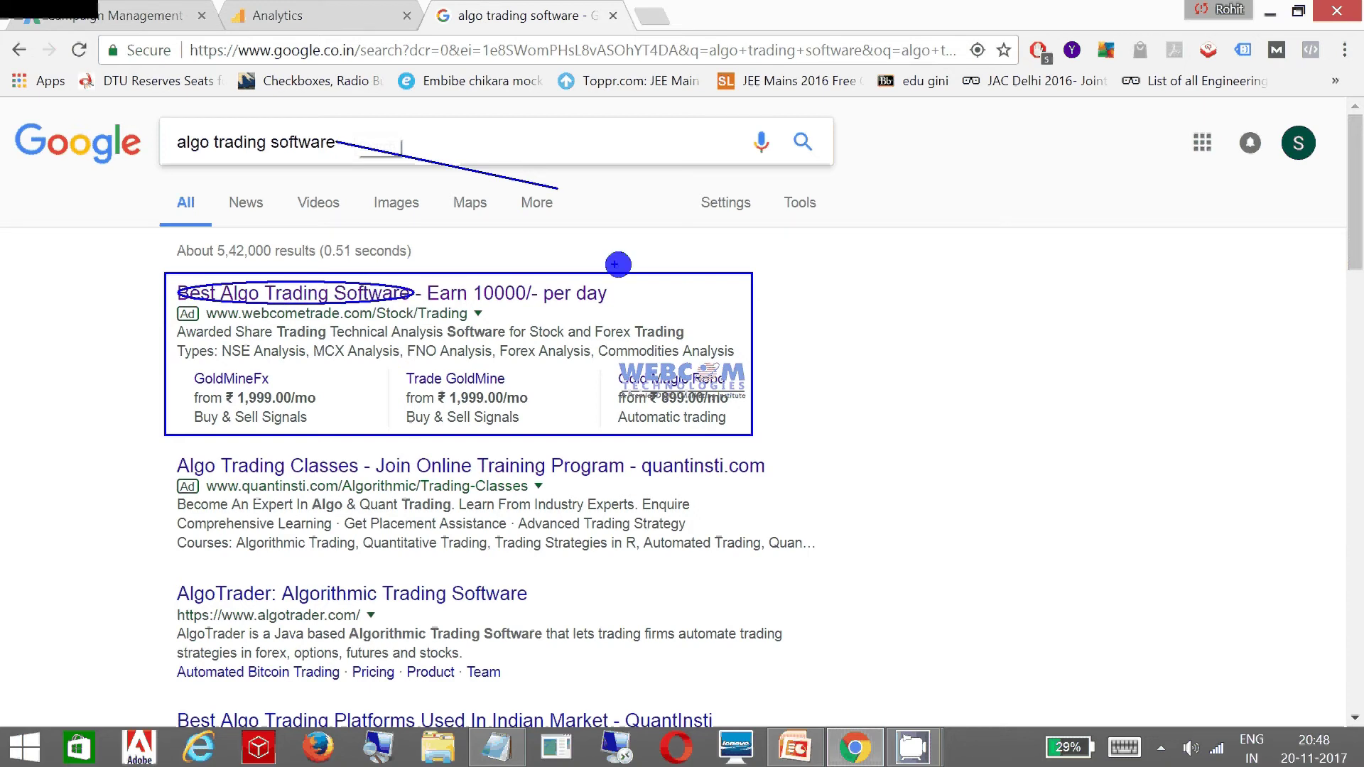
{"action": "right_click", "coordinate": [344, 132]}
{"action": "key", "text": "Escape"}
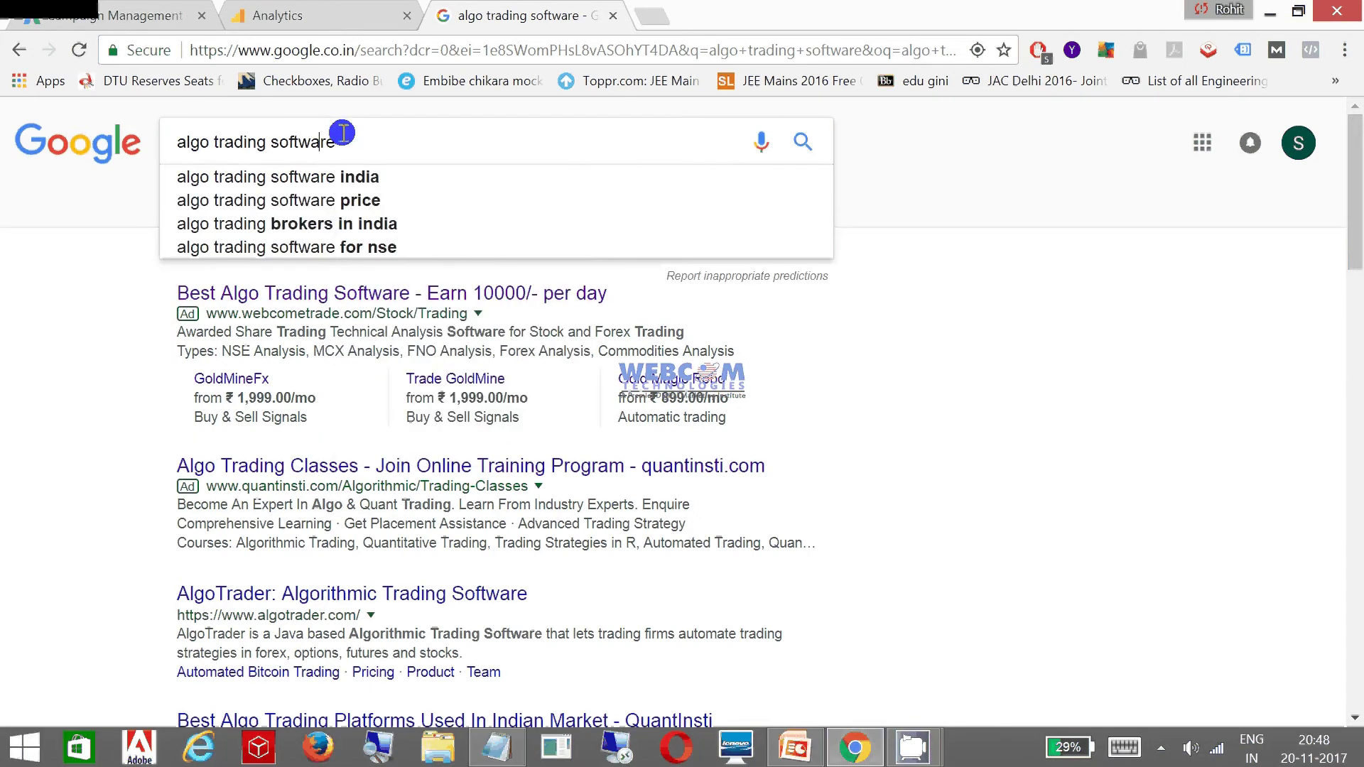
{"action": "left_click_drag", "start_coordinate": [343, 134], "coordinate": [256, 141]}
{"action": "left_click", "coordinate": [89, 259]}
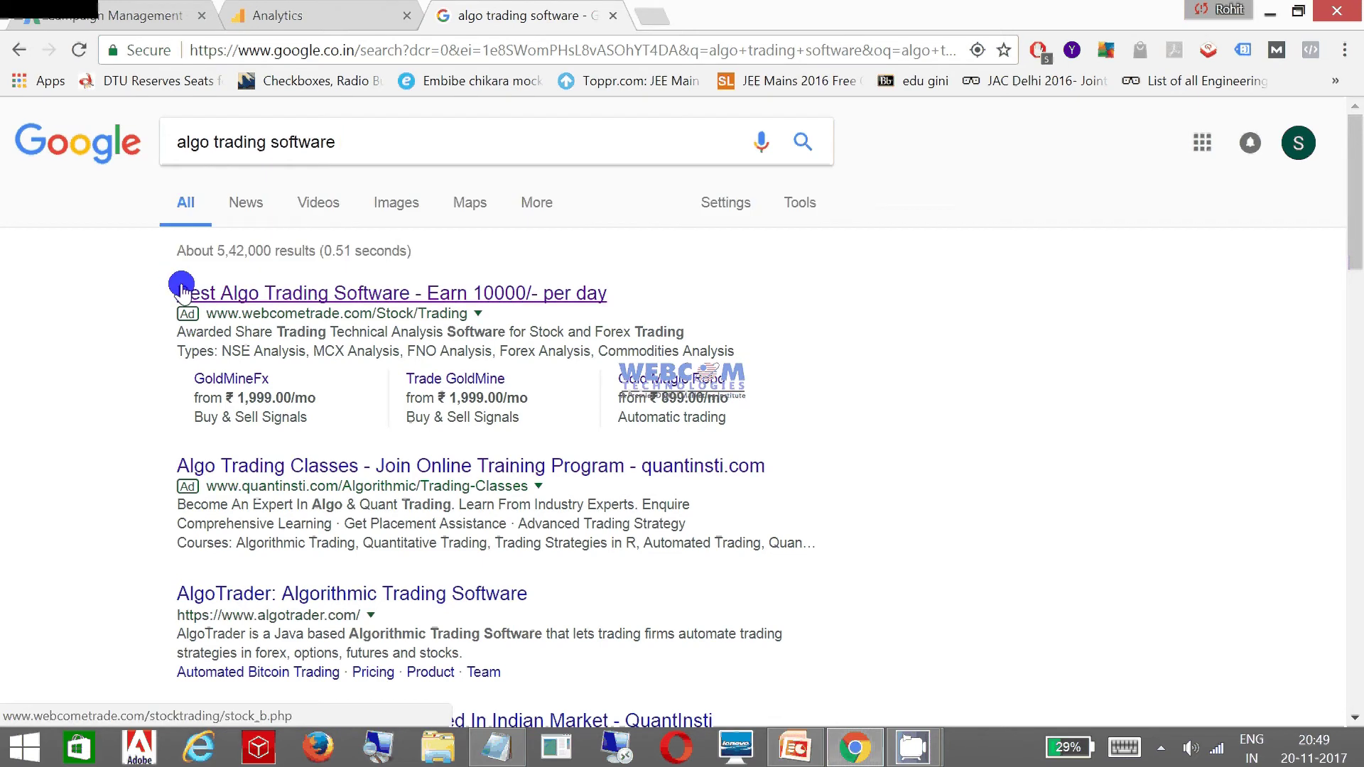
{"action": "mouse_move", "coordinate": [166, 275]}
{"action": "left_mouse_down"}
{"action": "mouse_move", "coordinate": [433, 311]}
{"action": "mouse_move", "coordinate": [625, 310]}
{"action": "left_mouse_up"}
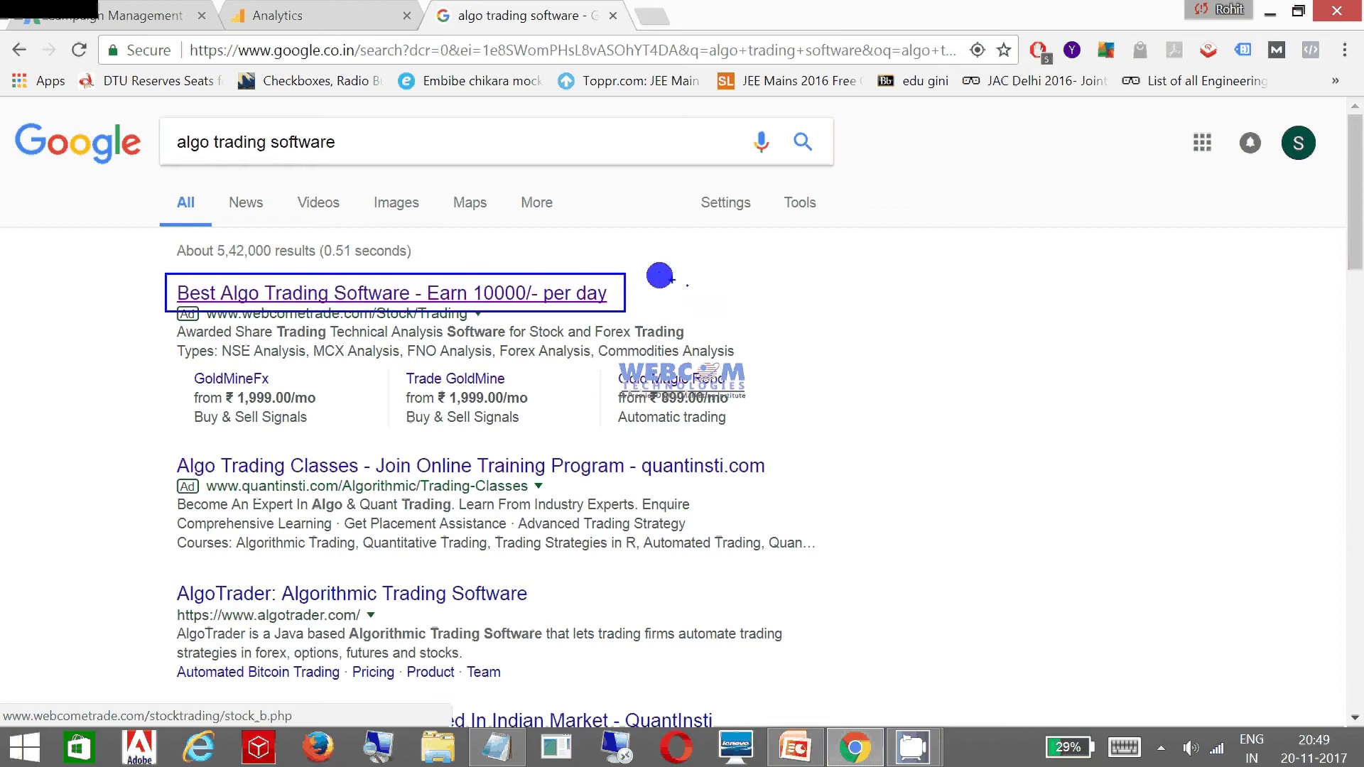
{"action": "key", "text": "Escape"}
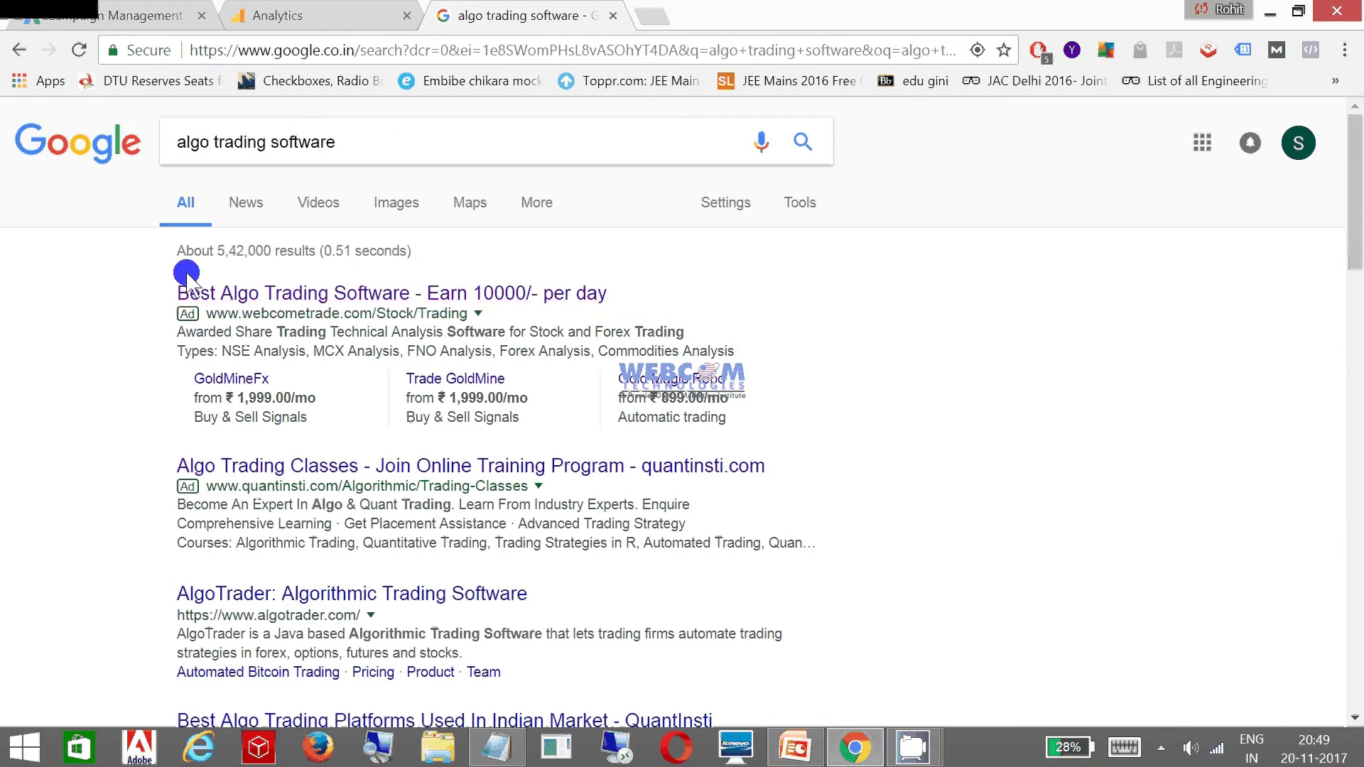
{"action": "left_click_drag", "start_coordinate": [356, 140], "coordinate": [61, 142]}
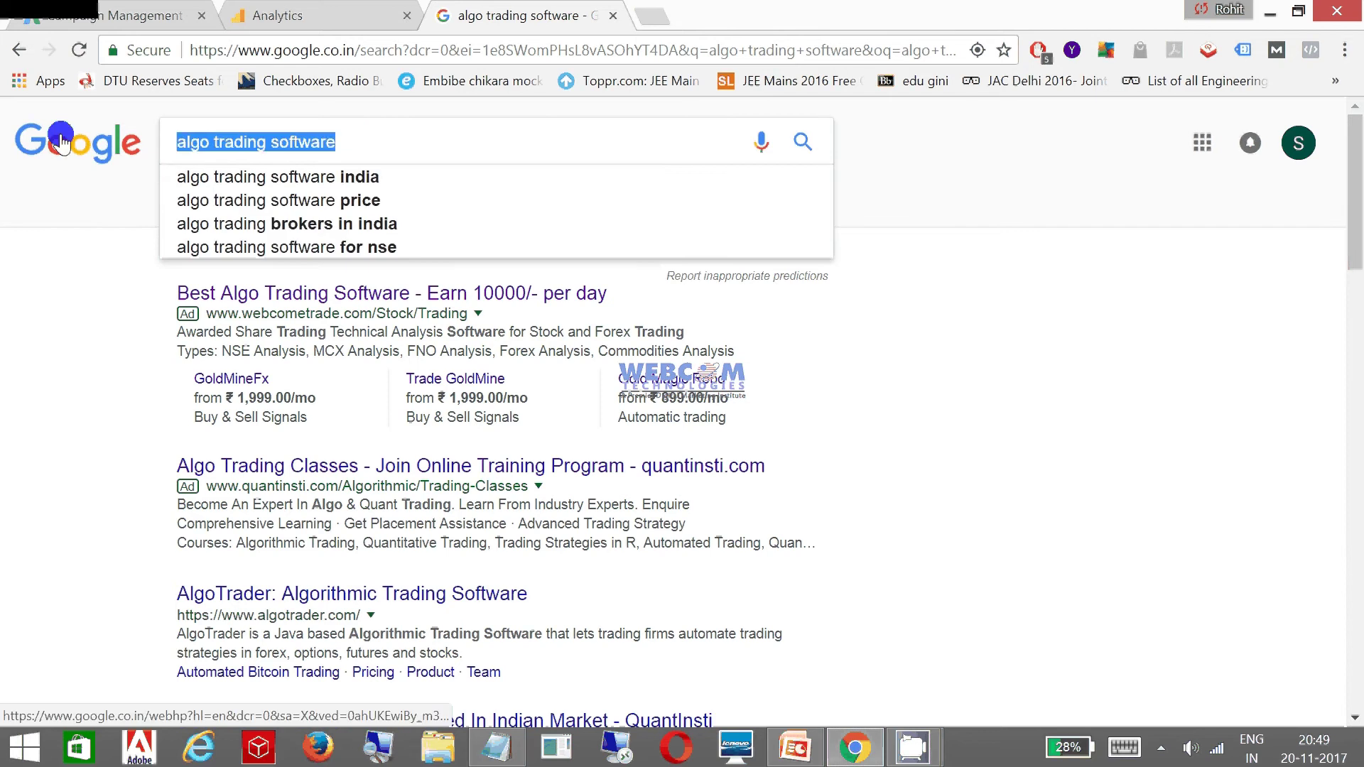
Step: Search for 'best technical analysis software for indian stock market' and mark the Webcometrade ad headline
{"action": "type", "text": "best technical"}
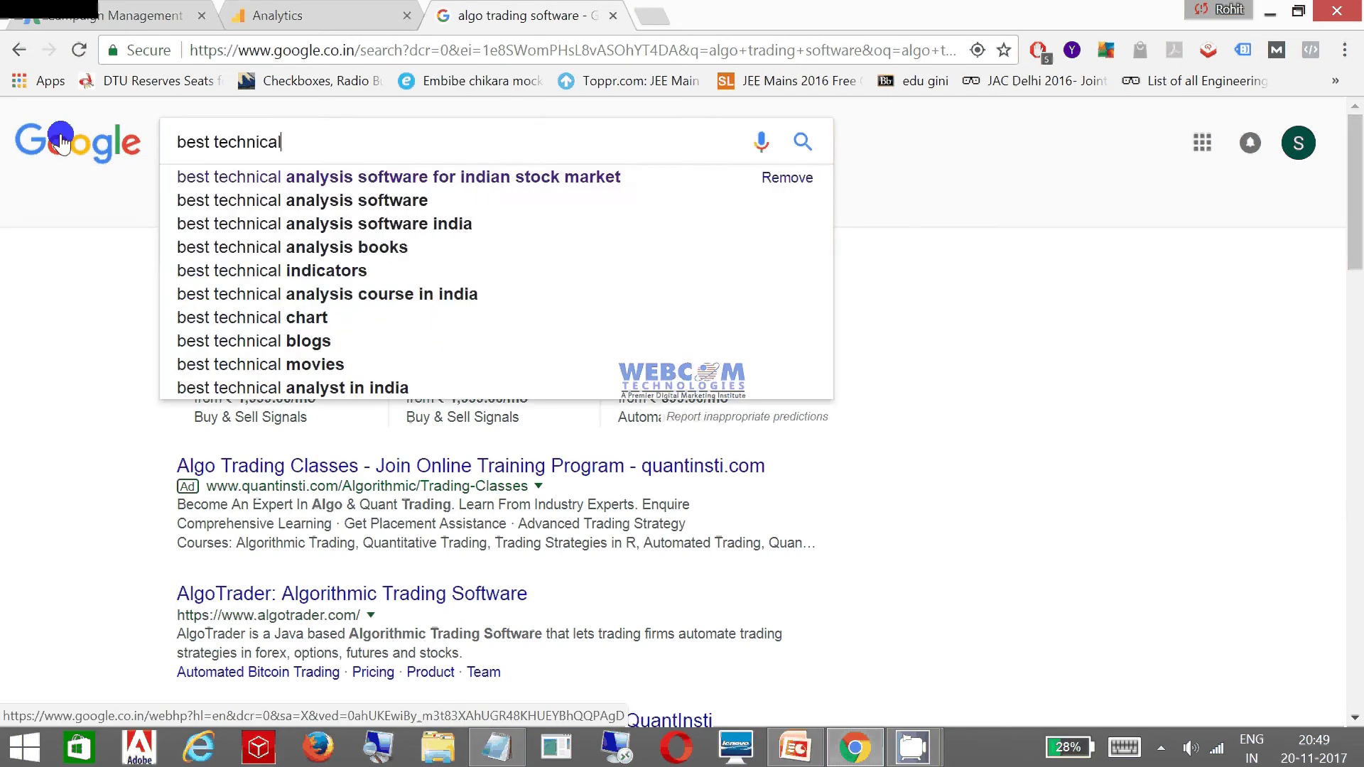
{"action": "key", "text": "Down"}
{"action": "key", "text": "Return"}
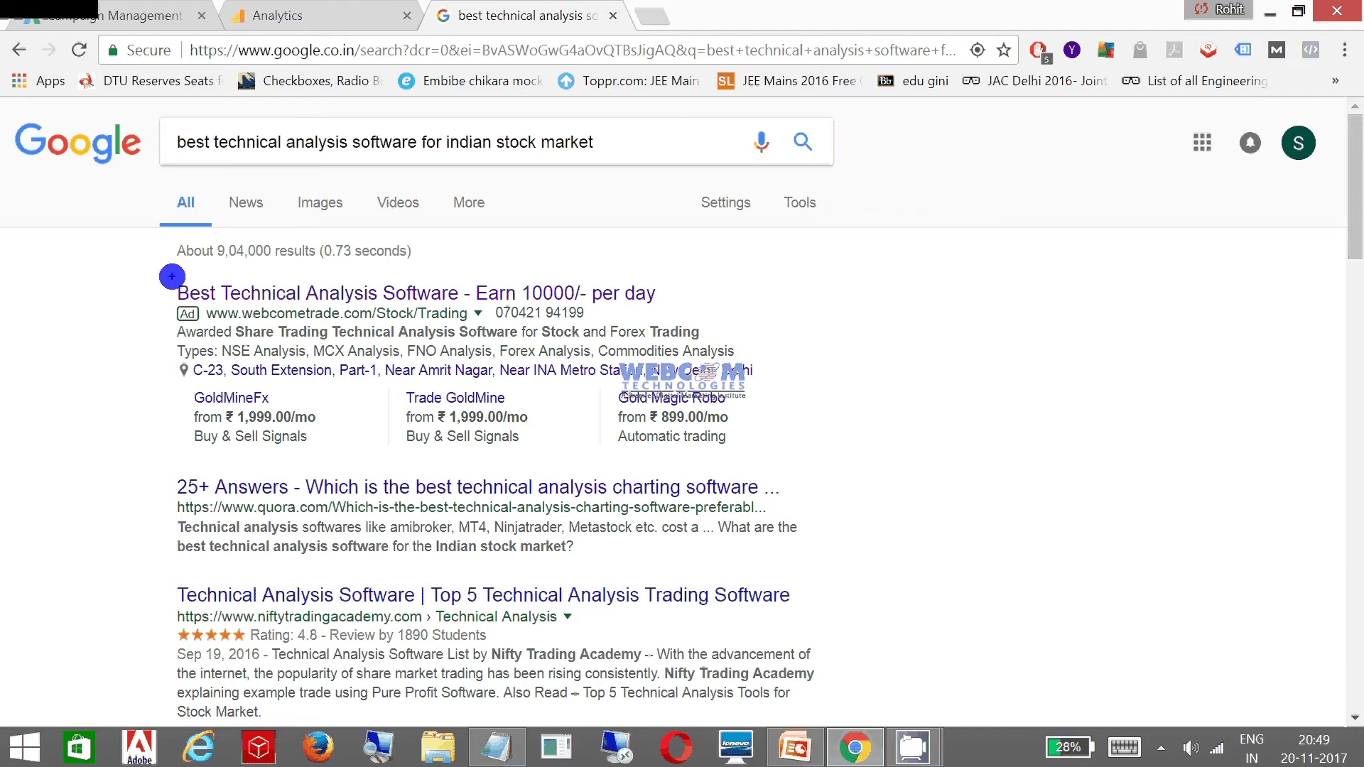
{"action": "mouse_move", "coordinate": [172, 275]}
{"action": "left_mouse_down"}
{"action": "mouse_move", "coordinate": [388, 306]}
{"action": "mouse_move", "coordinate": [673, 306]}
{"action": "left_mouse_up"}
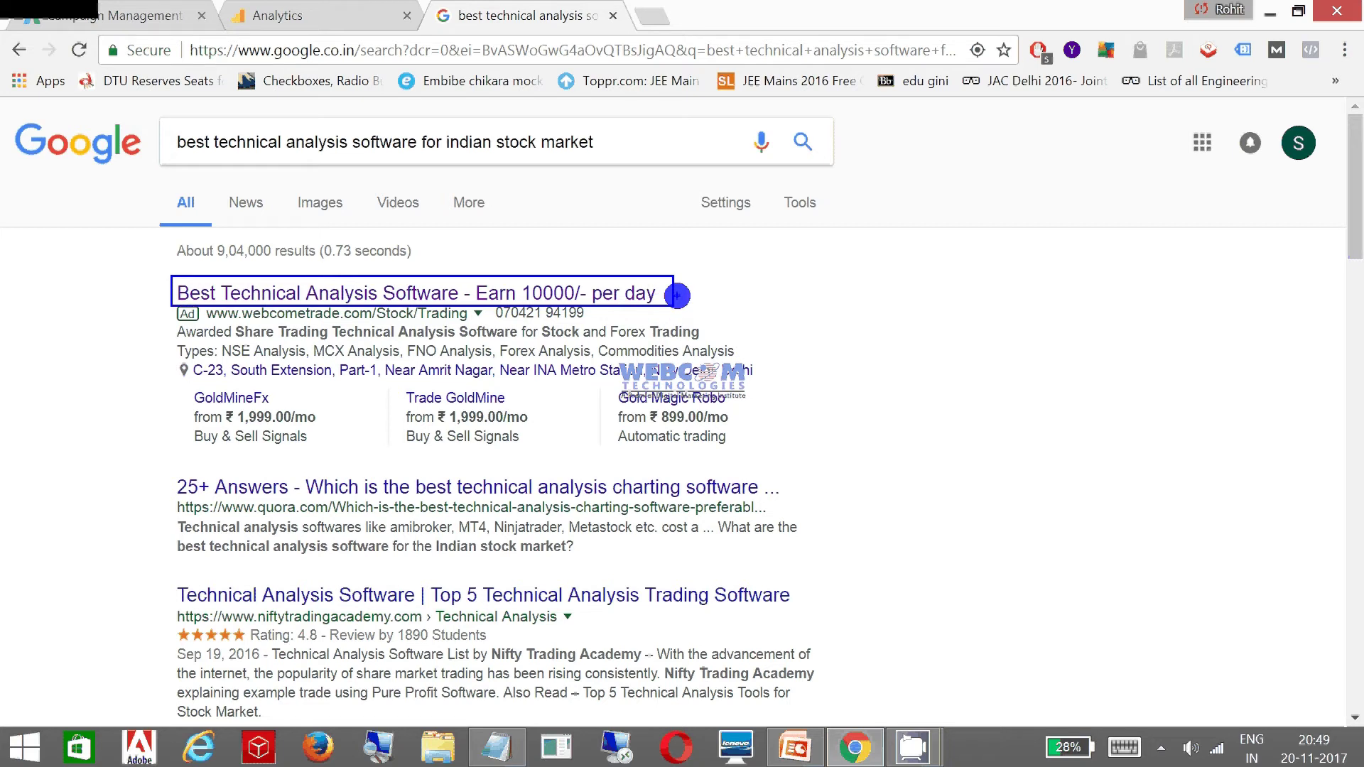
{"action": "left_click_drag", "start_coordinate": [676, 294], "coordinate": [916, 353]}
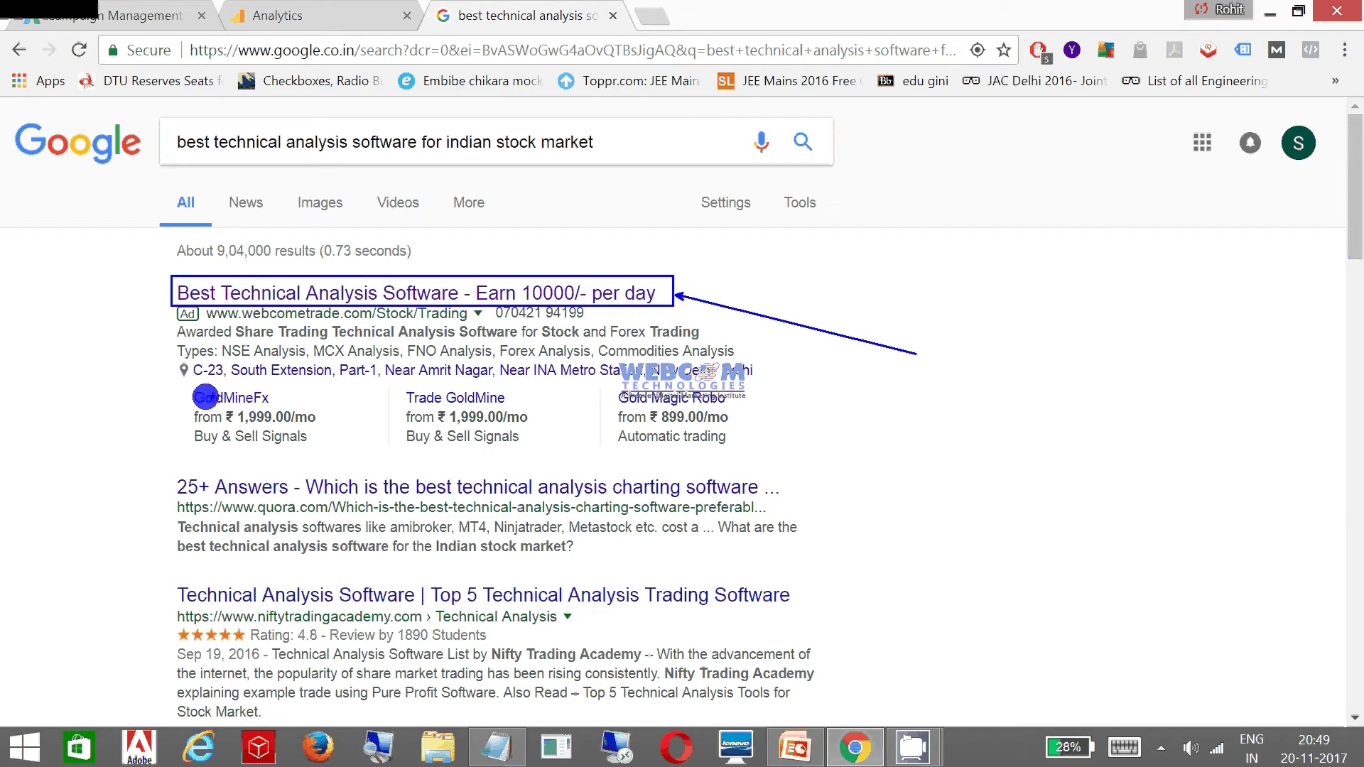
Step: Highlight the ad's GoldMineFx sitelinks and description, then clear the marks and select the query
{"action": "left_click_drag", "start_coordinate": [177, 384], "coordinate": [741, 447]}
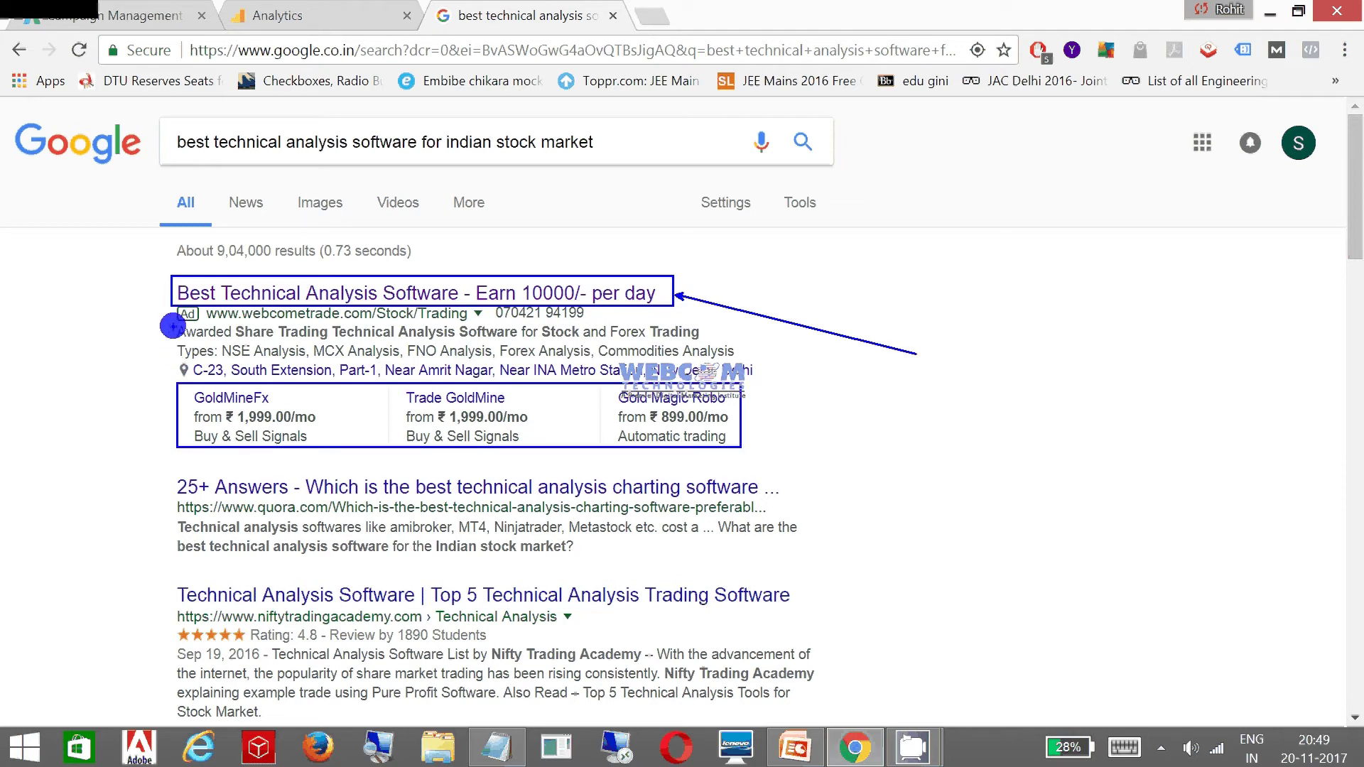
{"action": "left_click_drag", "start_coordinate": [172, 324], "coordinate": [702, 342]}
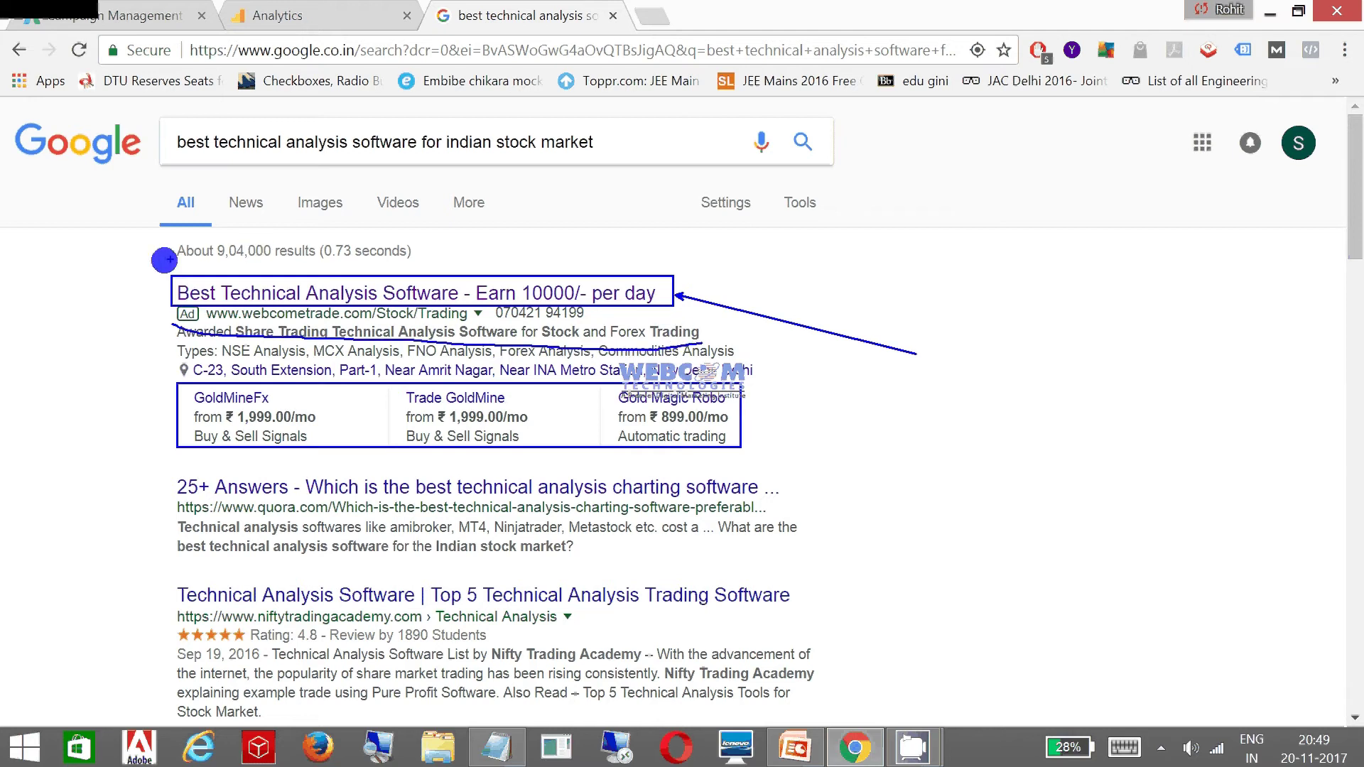
{"action": "left_click_drag", "start_coordinate": [150, 264], "coordinate": [270, 313]}
{"action": "left_click_drag", "start_coordinate": [347, 332], "coordinate": [840, 463]}
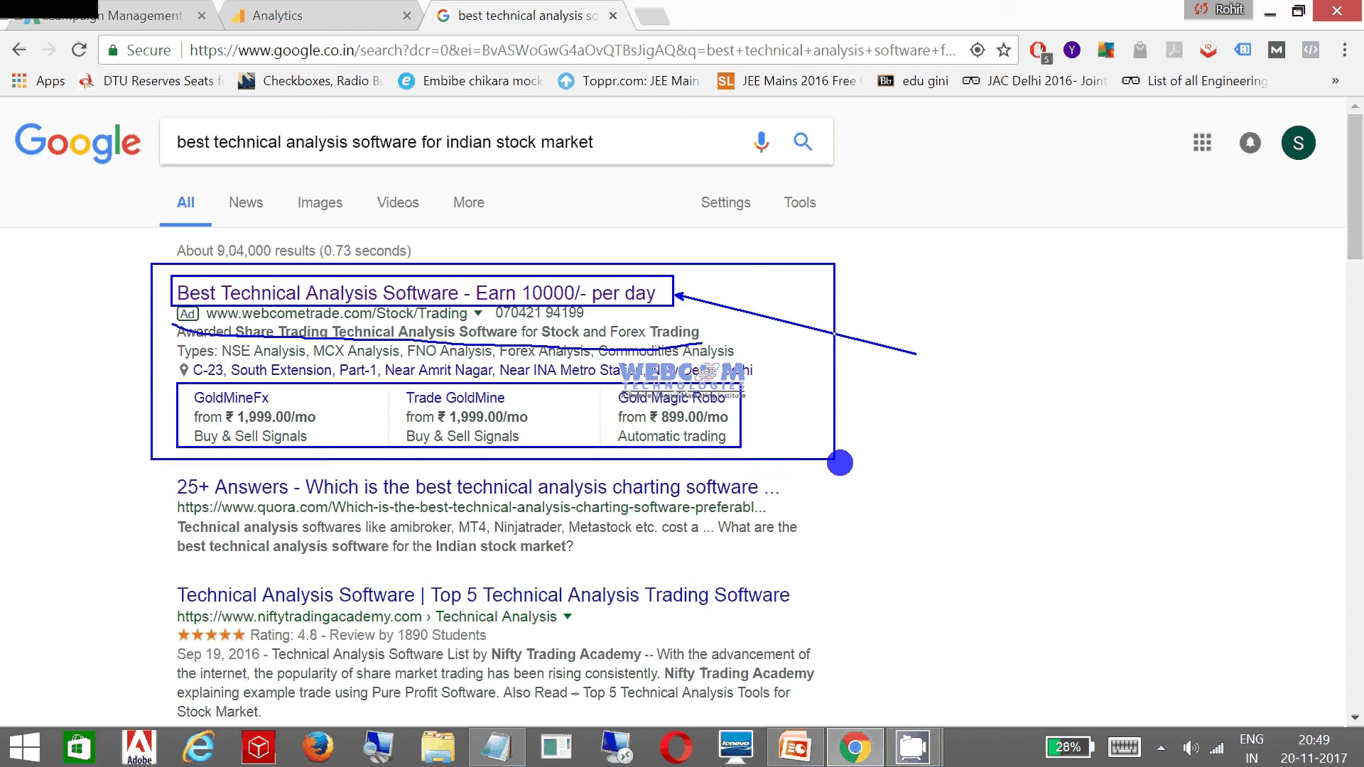
{"action": "right_click", "coordinate": [171, 273]}
{"action": "left_click", "coordinate": [612, 142]}
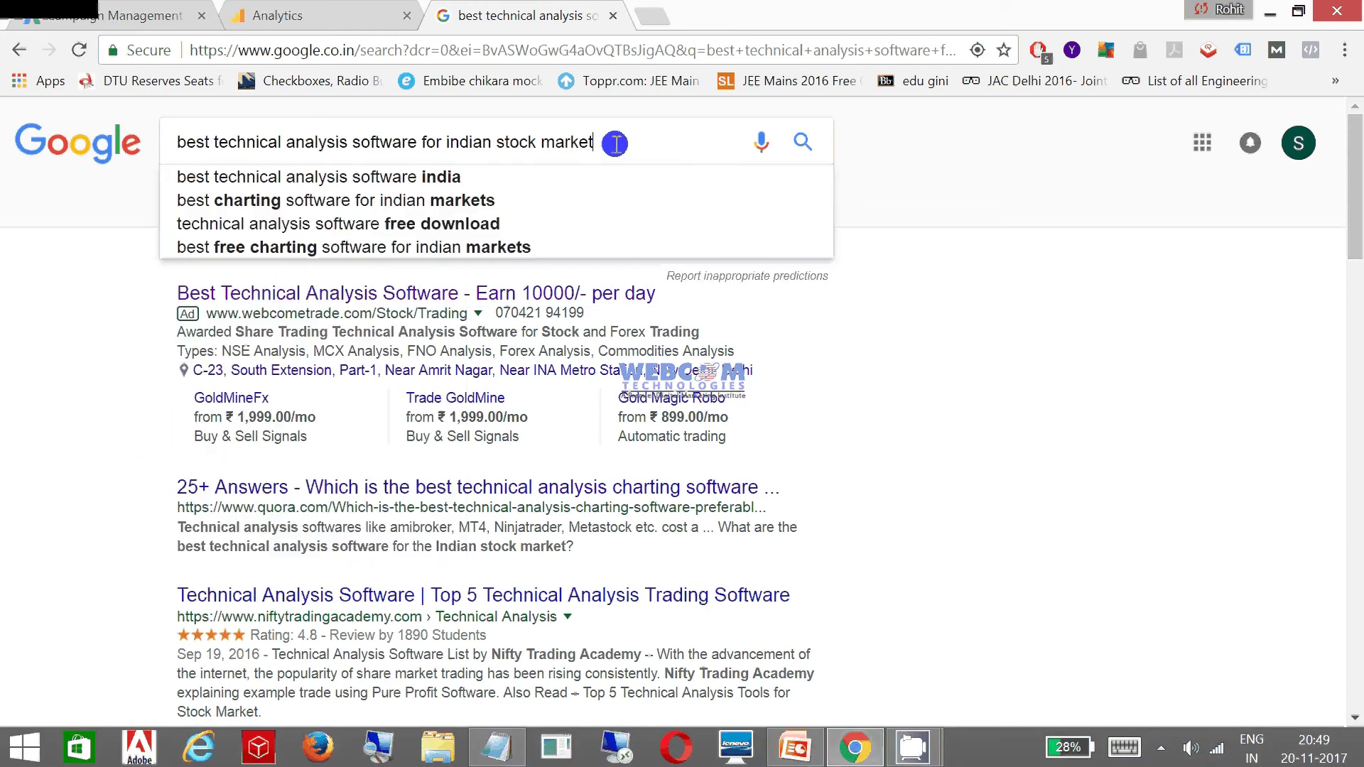
{"action": "left_click_drag", "start_coordinate": [612, 142], "coordinate": [149, 135]}
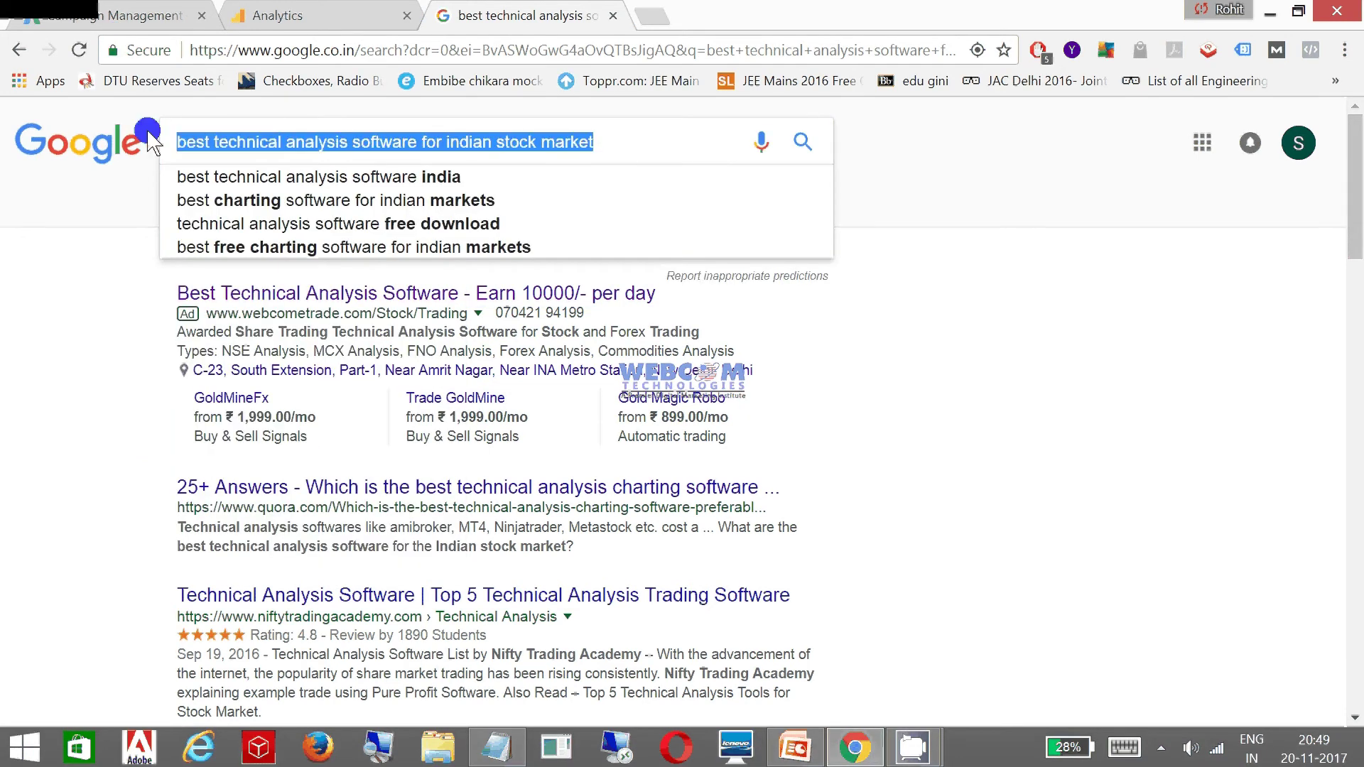
Step: Search for 'best stock market trading software' and mark the 'Best Stock Market Software' ad headline
{"action": "type", "text": "best stock ma"}
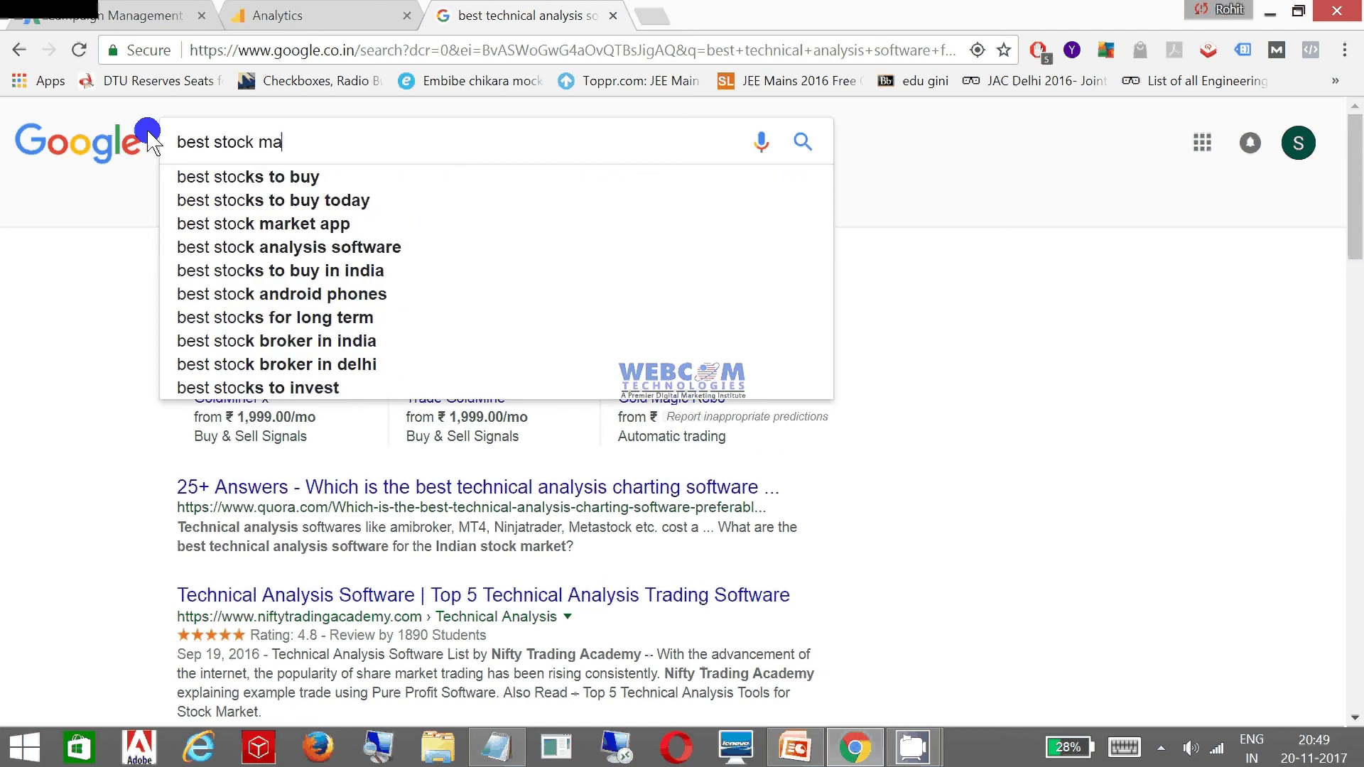
{"action": "type", "text": "rket trading s"}
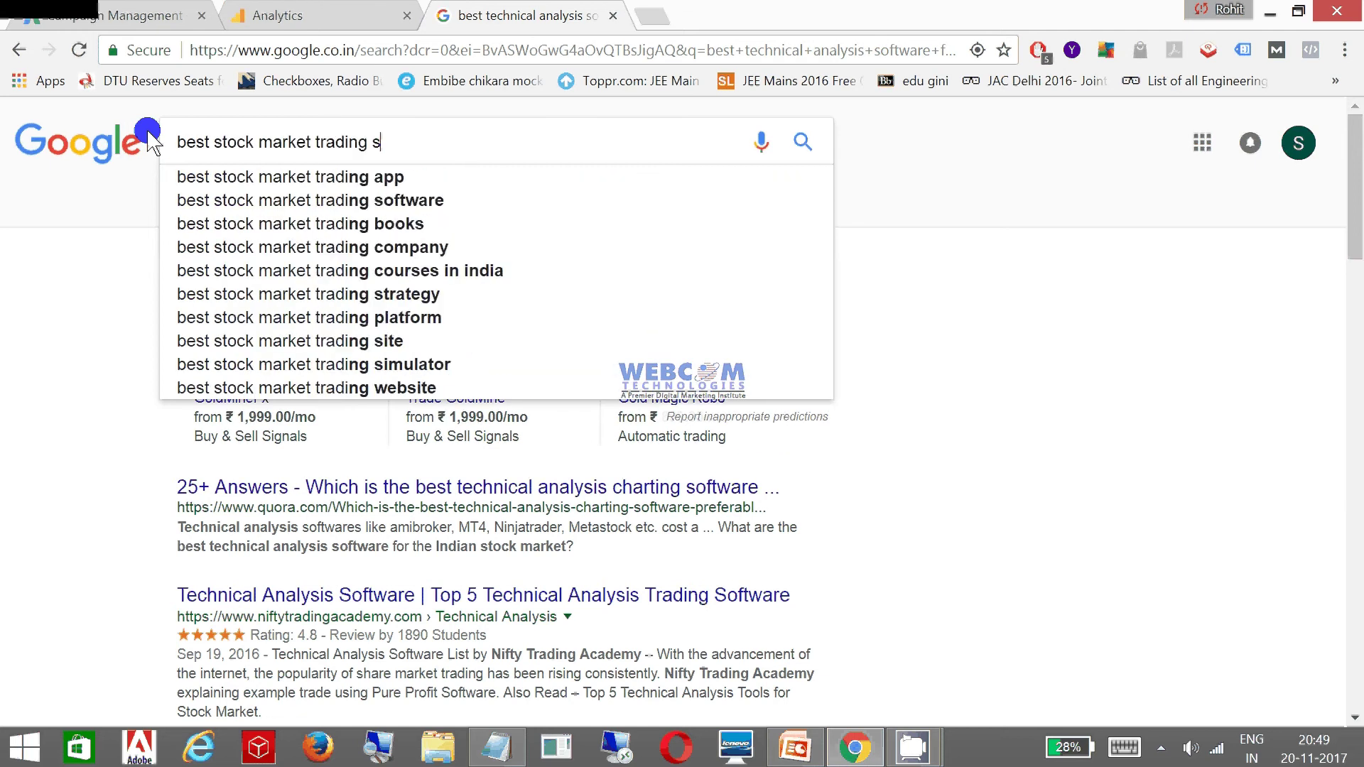
{"action": "type", "text": "oftware"}
{"action": "key", "text": "Return"}
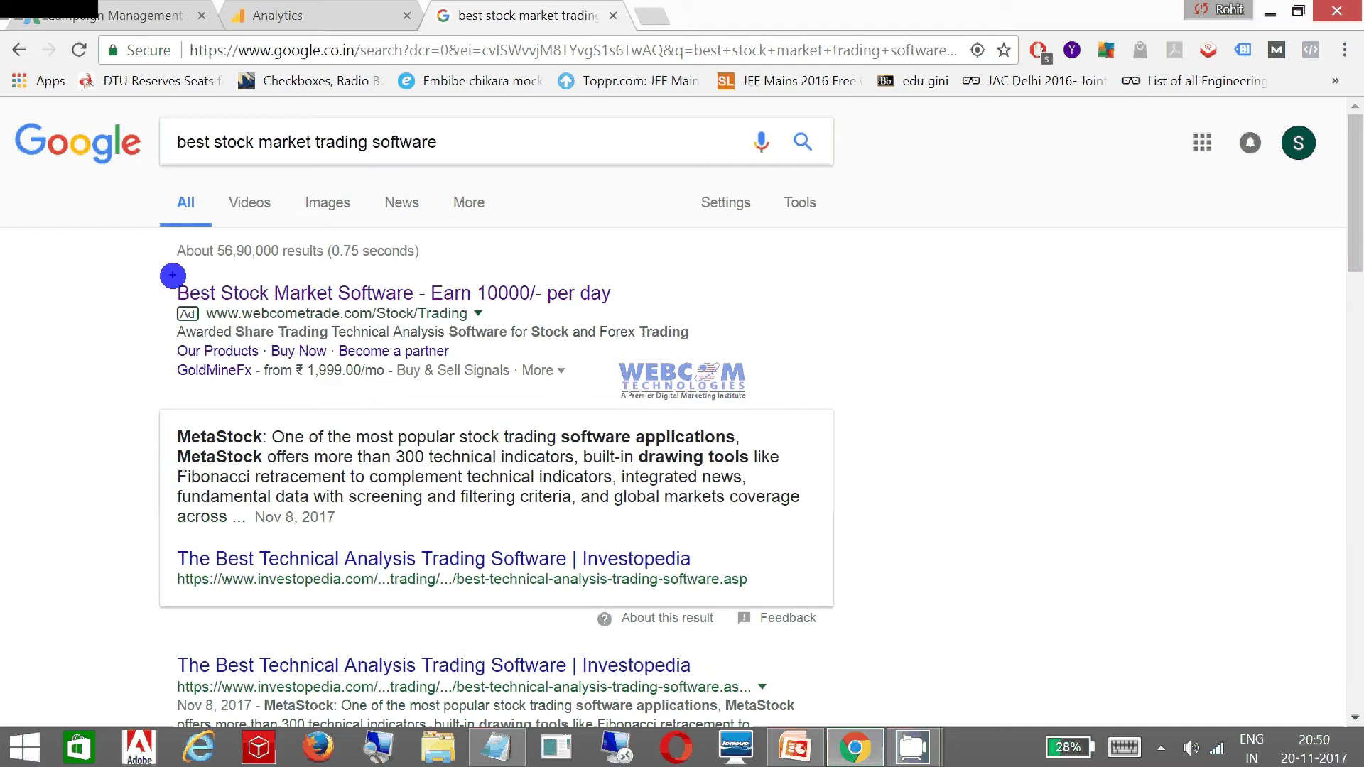
{"action": "left_click_drag", "start_coordinate": [173, 276], "coordinate": [624, 306]}
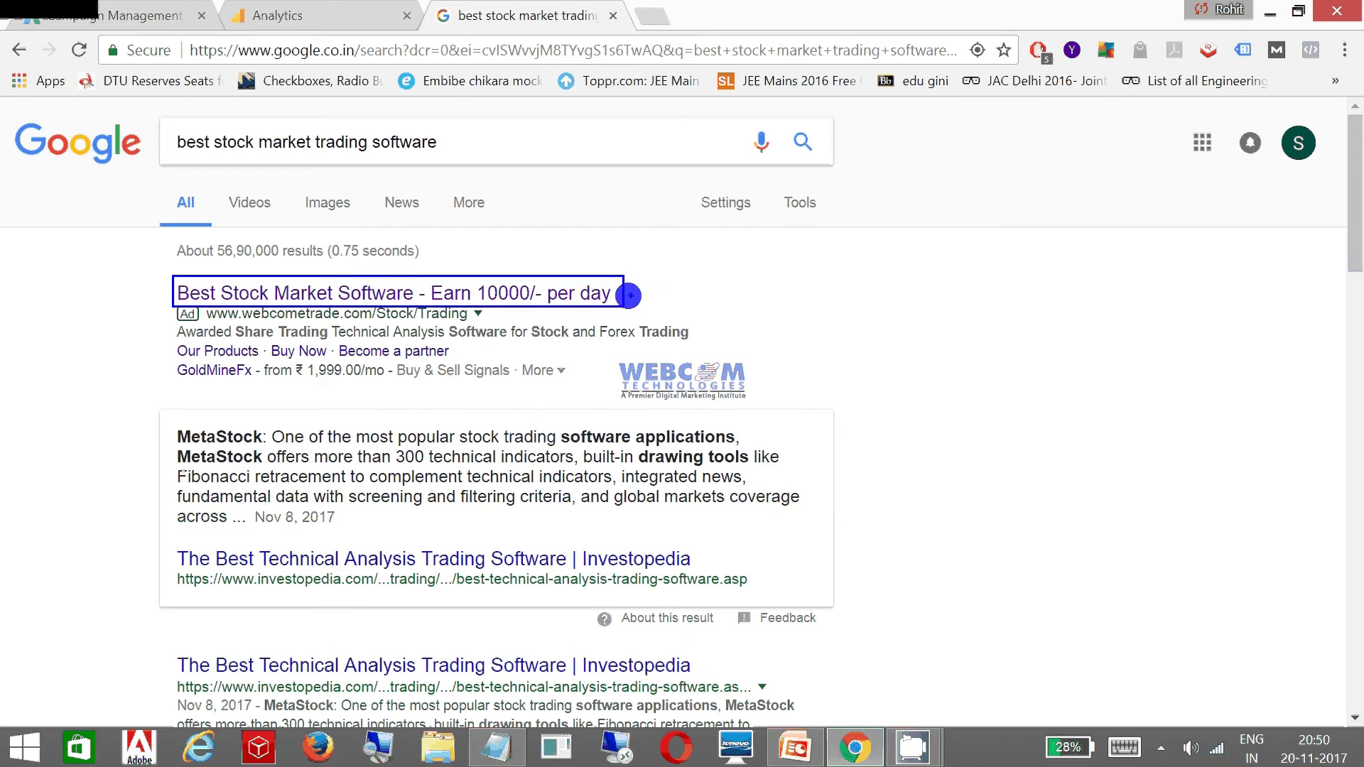
{"action": "left_click_drag", "start_coordinate": [629, 295], "coordinate": [816, 339]}
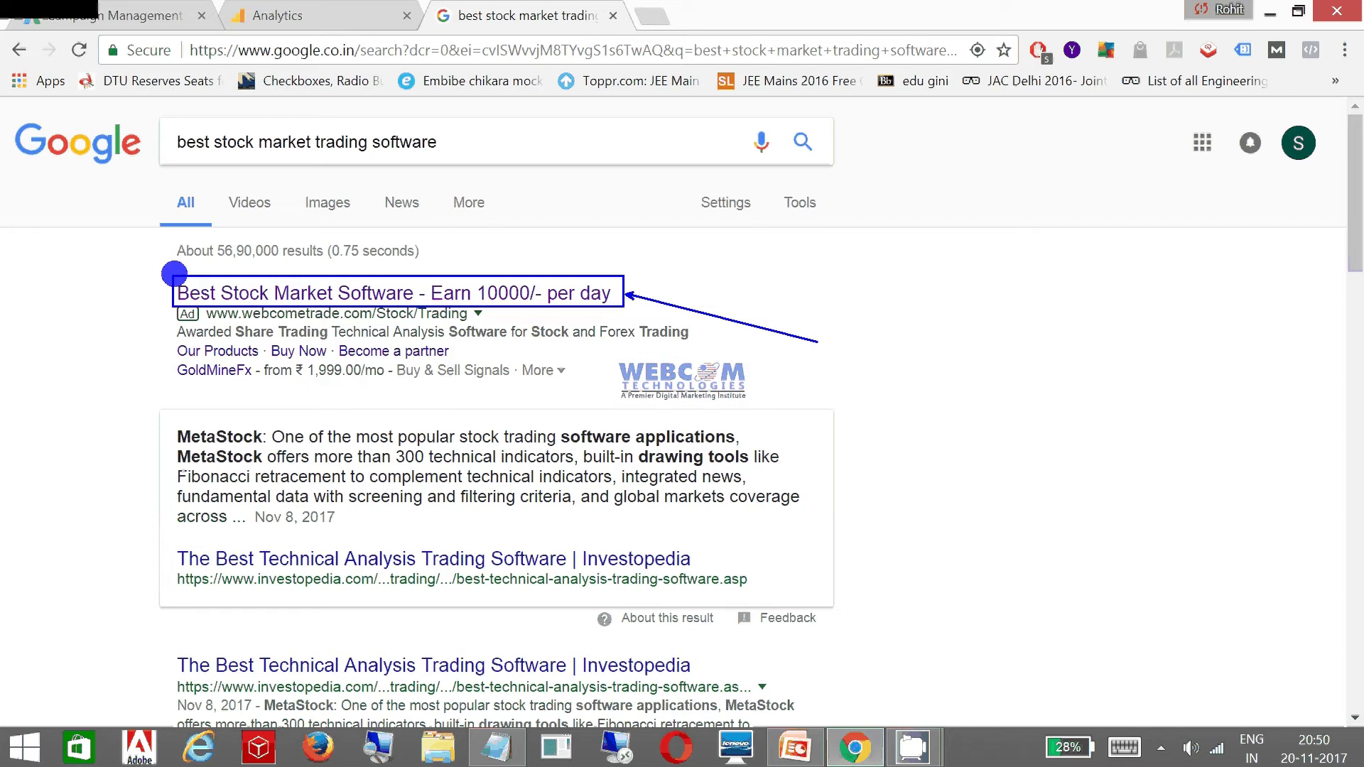
Step: Bracket and tick the Webcometrade ad result, then clear the pen annotations
{"action": "key", "text": "Escape"}
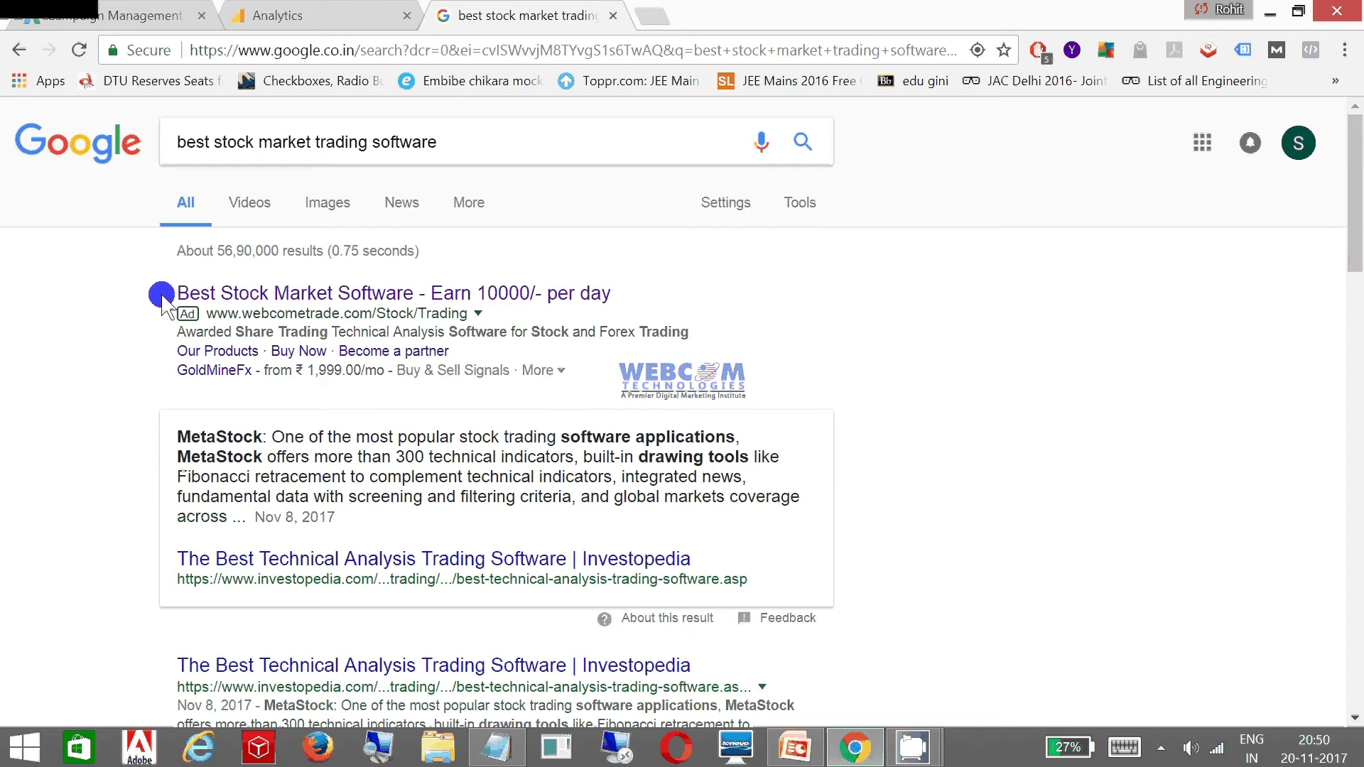
{"action": "left_click_drag", "start_coordinate": [171, 294], "coordinate": [171, 389]}
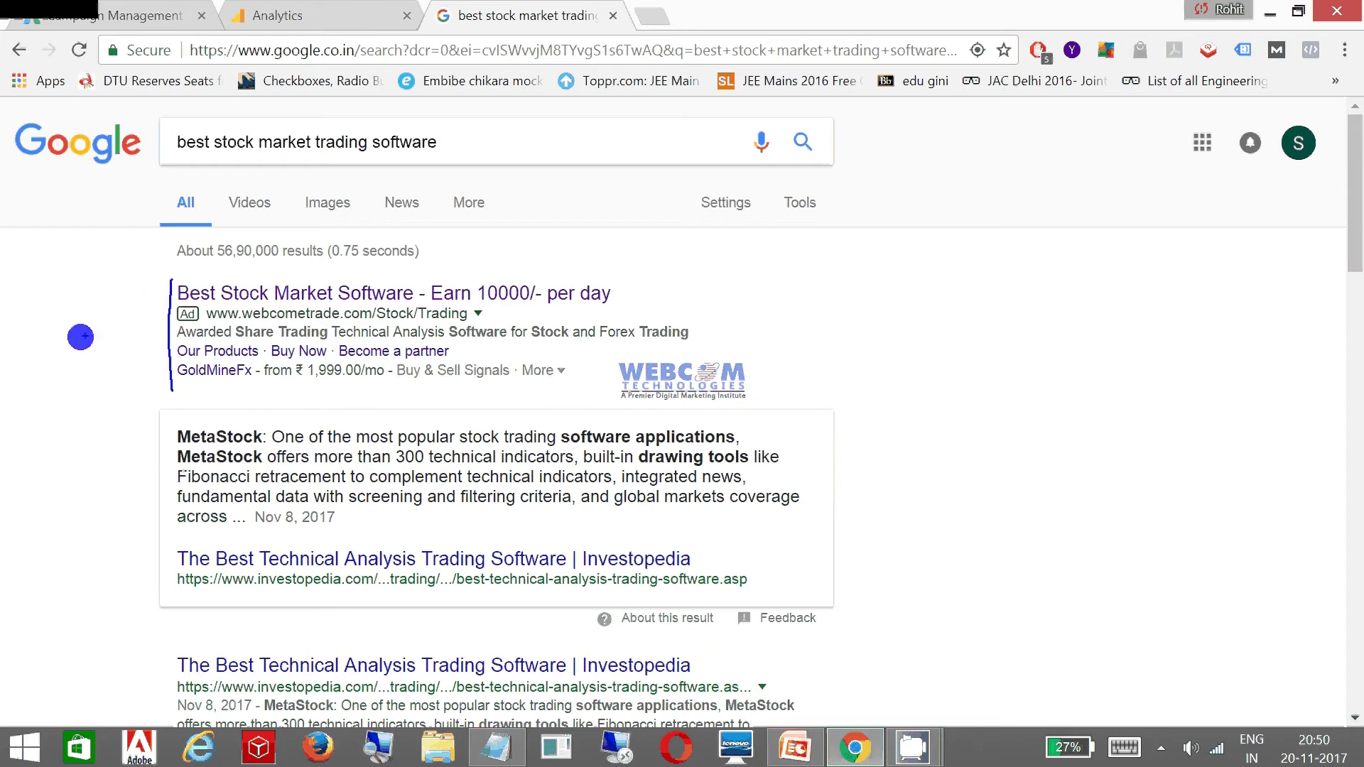
{"action": "left_click_drag", "start_coordinate": [76, 335], "coordinate": [160, 318]}
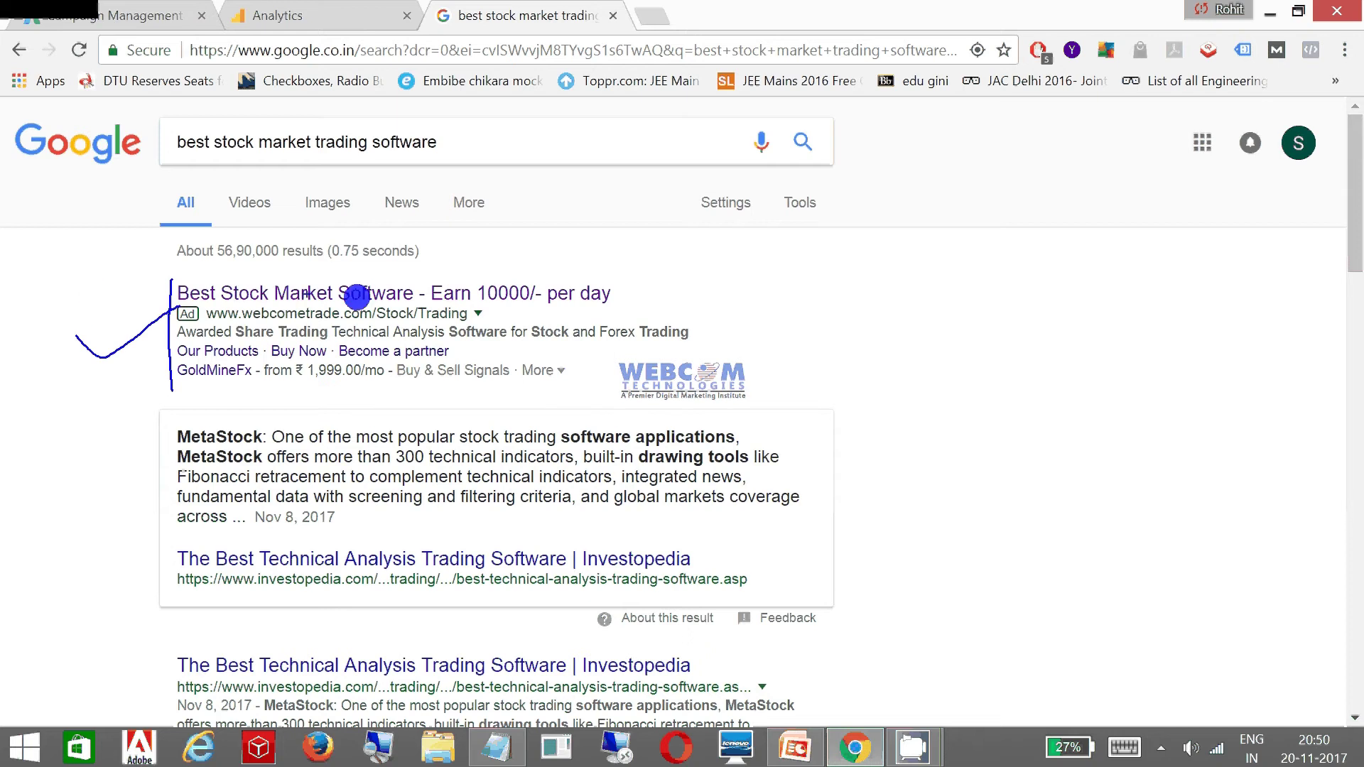
{"action": "right_click", "coordinate": [107, 284]}
{"action": "key", "text": "Escape"}
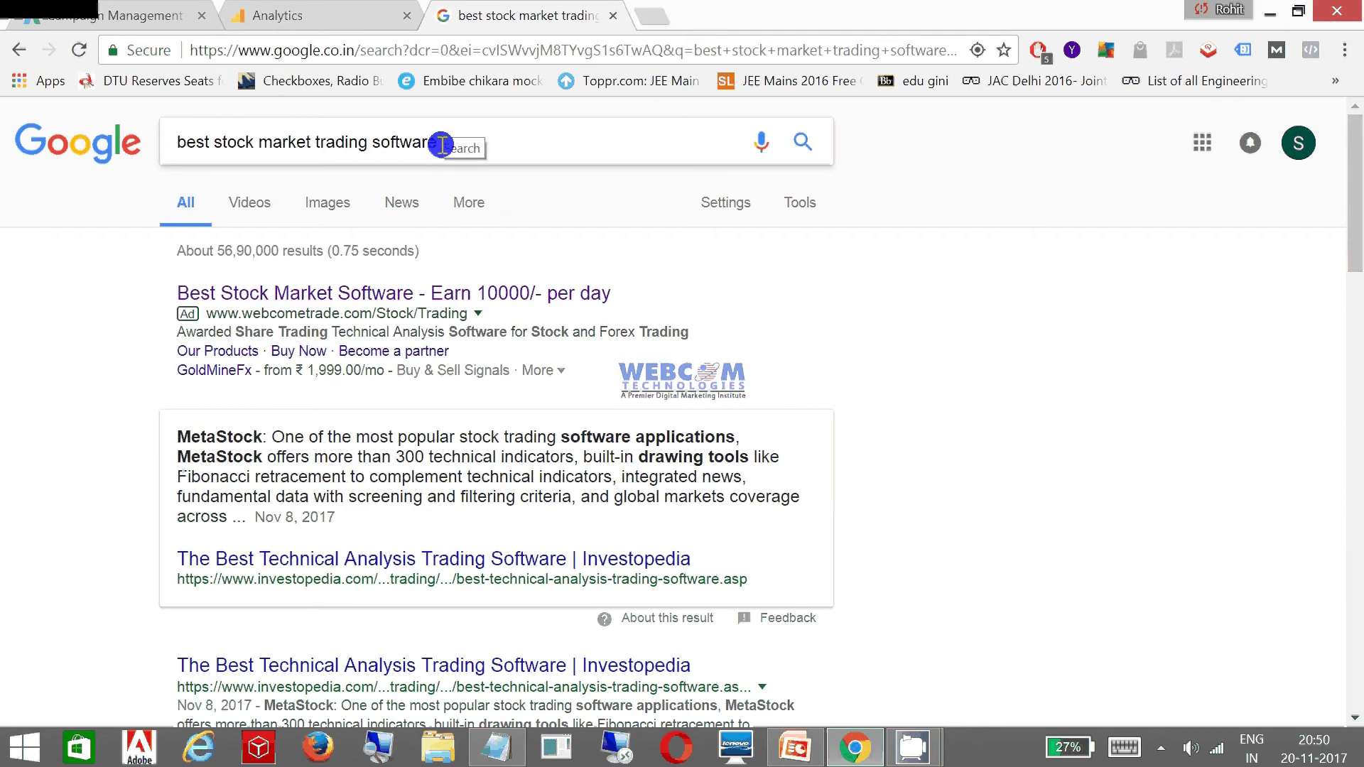
Step: Open the all-campaigns overview and highlight the 291.00 total conversions and ₹91,351.20 total cost
{"action": "left_click", "coordinate": [99, 17]}
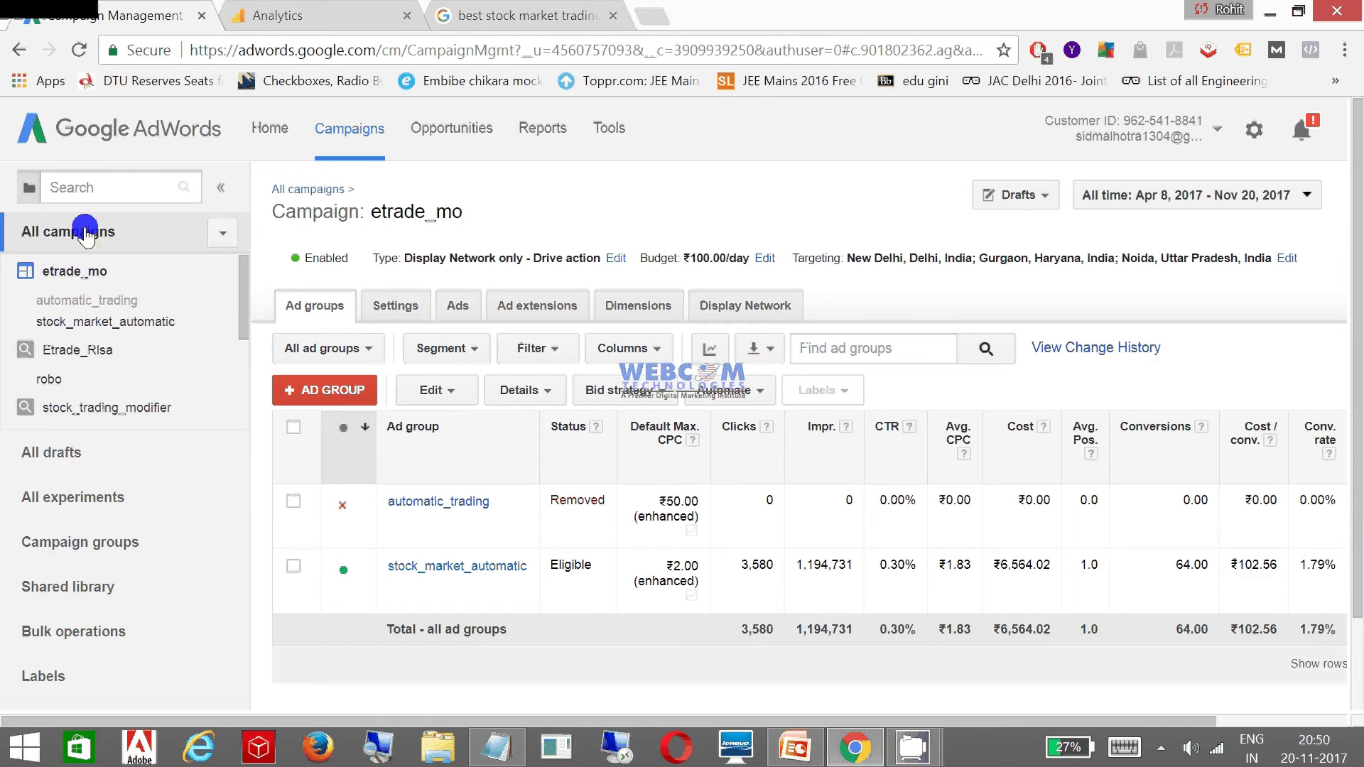
{"action": "left_click", "coordinate": [287, 189]}
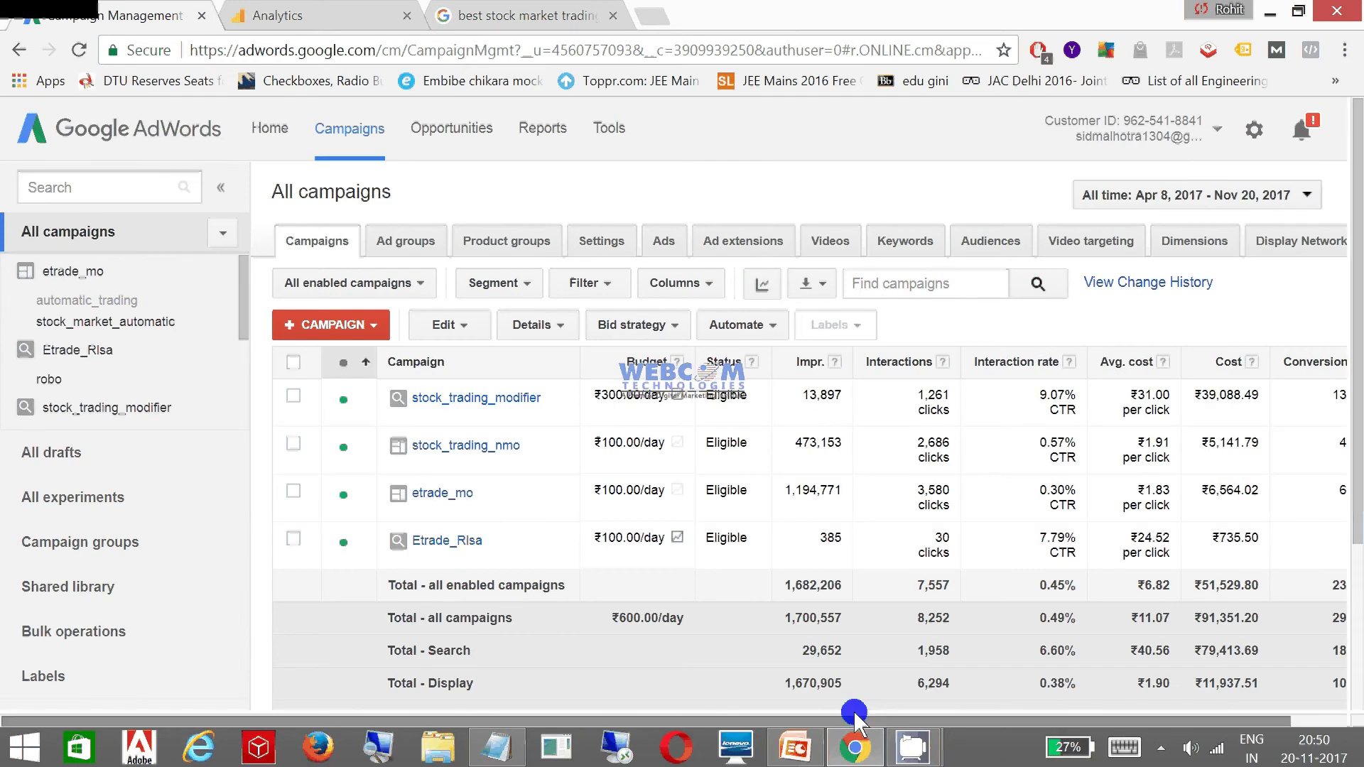
{"action": "left_click_drag", "start_coordinate": [856, 716], "coordinate": [953, 731]}
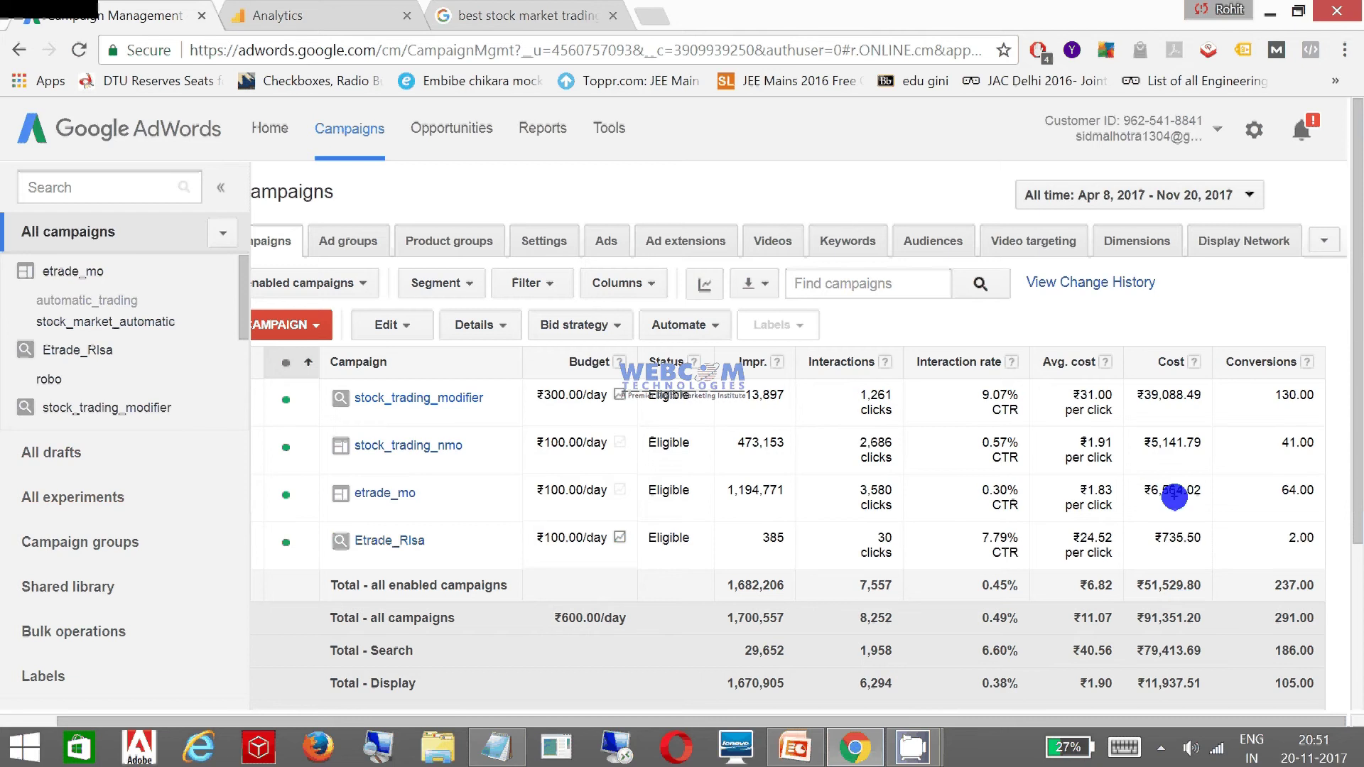
{"action": "left_click_drag", "start_coordinate": [1263, 601], "coordinate": [1319, 625]}
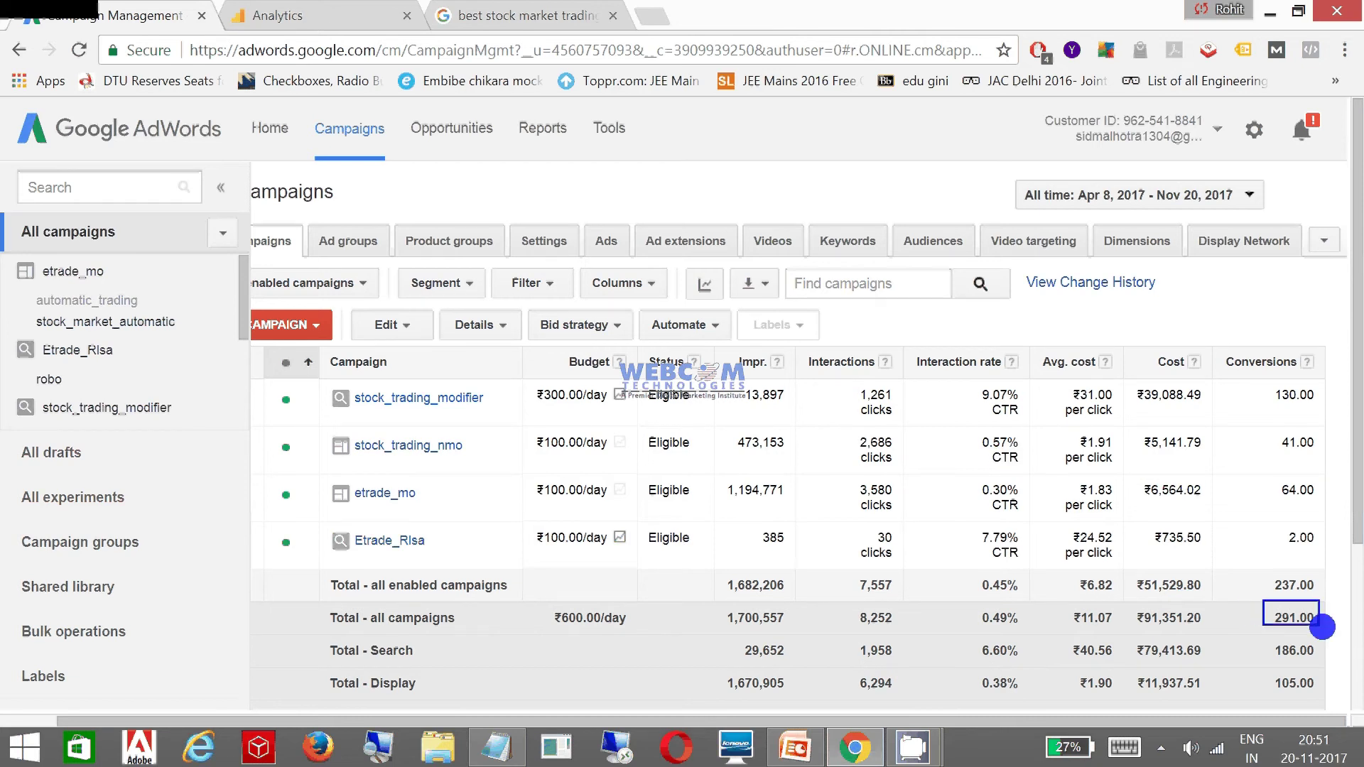
{"action": "mouse_move", "coordinate": [1220, 351]}
{"action": "left_mouse_down"}
{"action": "mouse_move", "coordinate": [1281, 378]}
{"action": "mouse_move", "coordinate": [1323, 377]}
{"action": "left_mouse_up"}
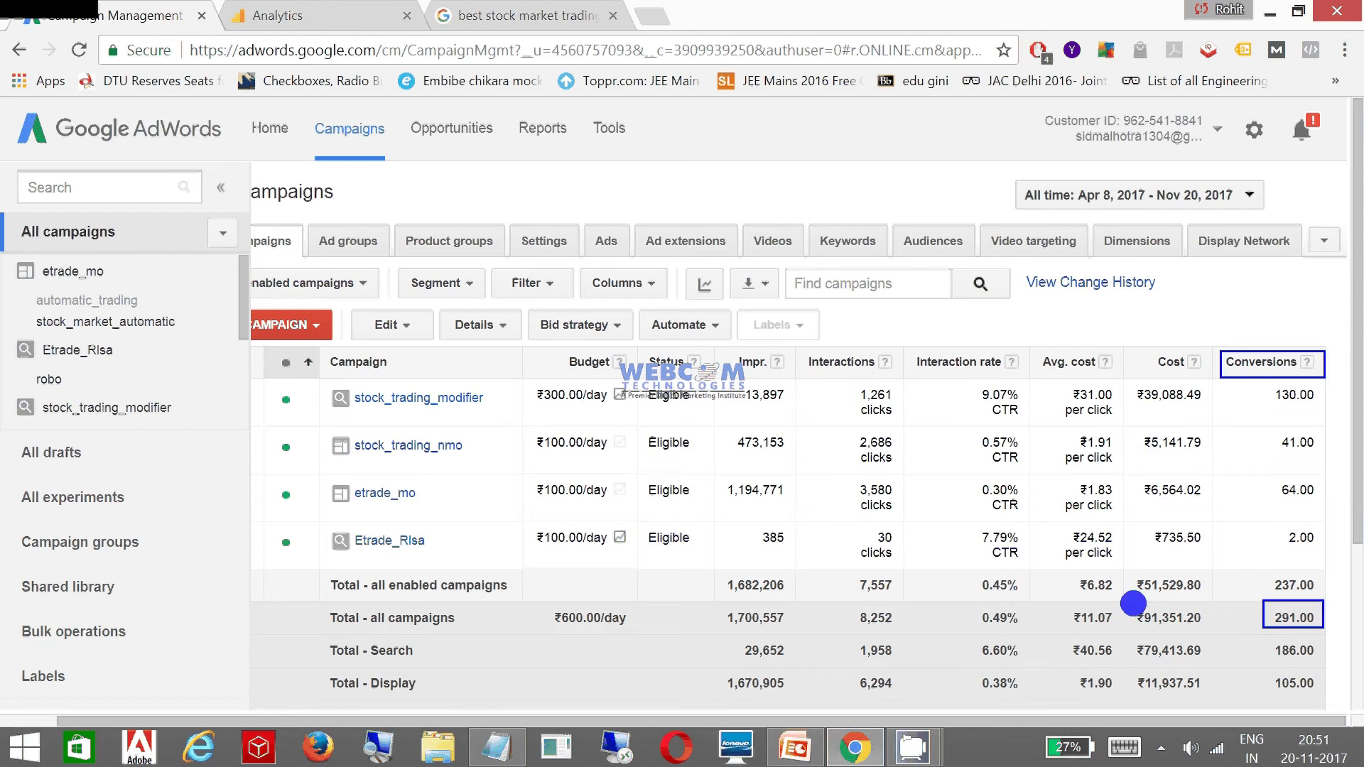
{"action": "left_click_drag", "start_coordinate": [1134, 603], "coordinate": [1208, 632]}
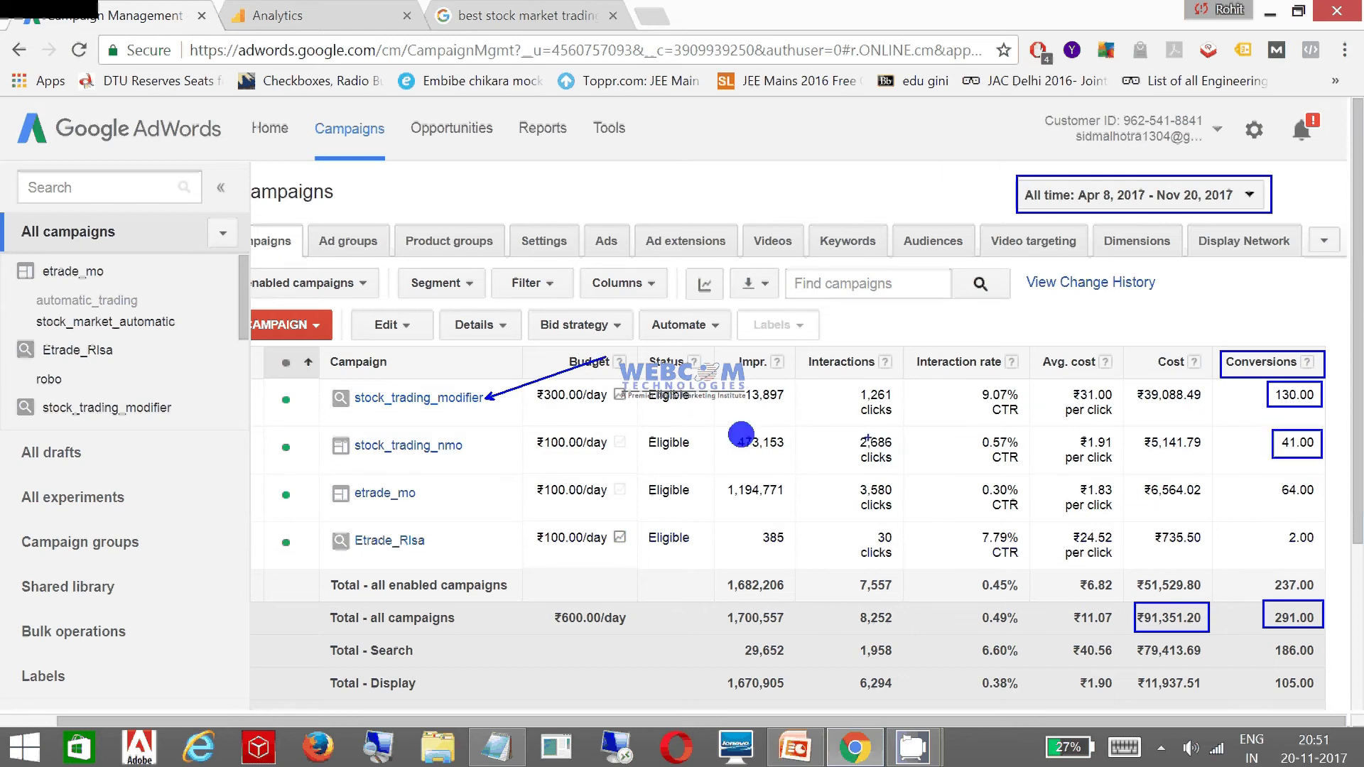
Step: Mark stock_trading_nmo and etrade_mo's 64.00 conversions, then clear the annotations
{"action": "left_click_drag", "start_coordinate": [463, 444], "coordinate": [568, 419]}
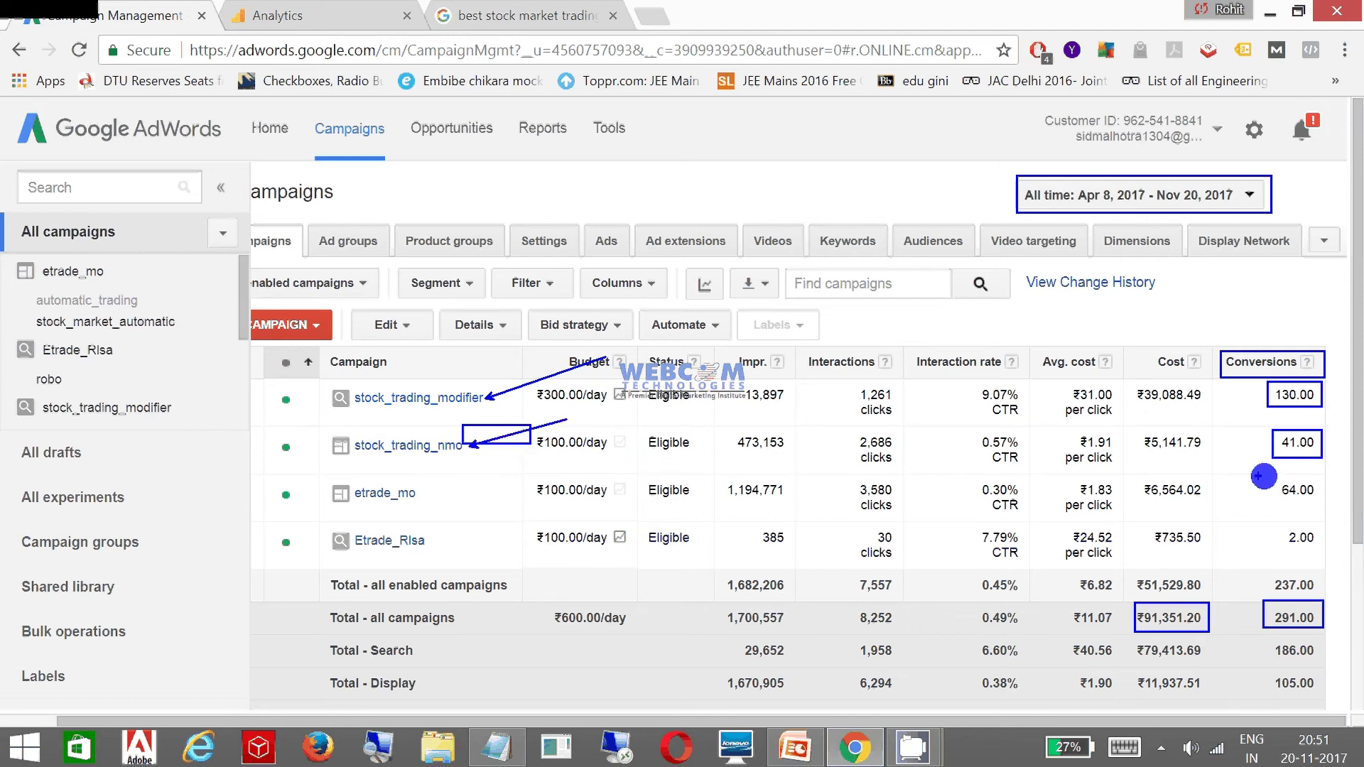
{"action": "left_click_drag", "start_coordinate": [1272, 477], "coordinate": [1320, 509]}
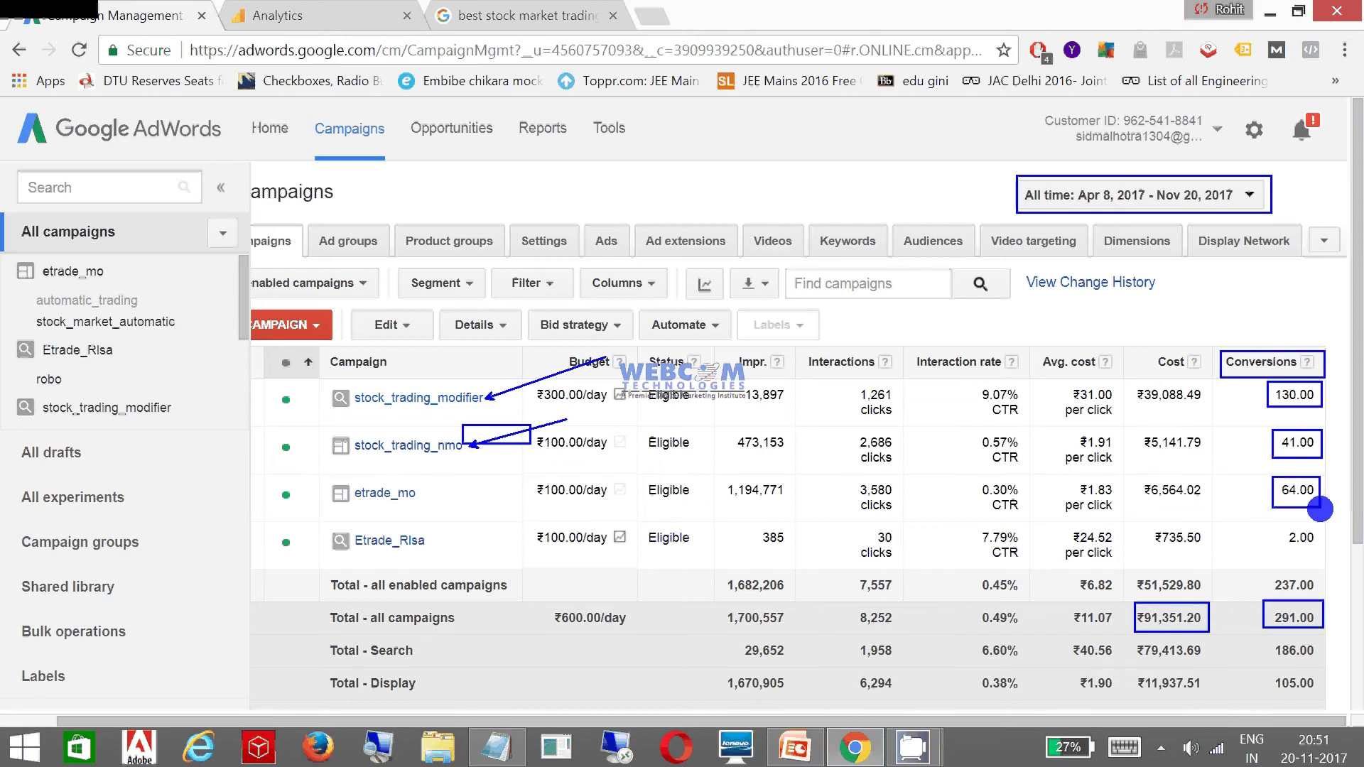
{"action": "left_click_drag", "start_coordinate": [424, 493], "coordinate": [504, 470]}
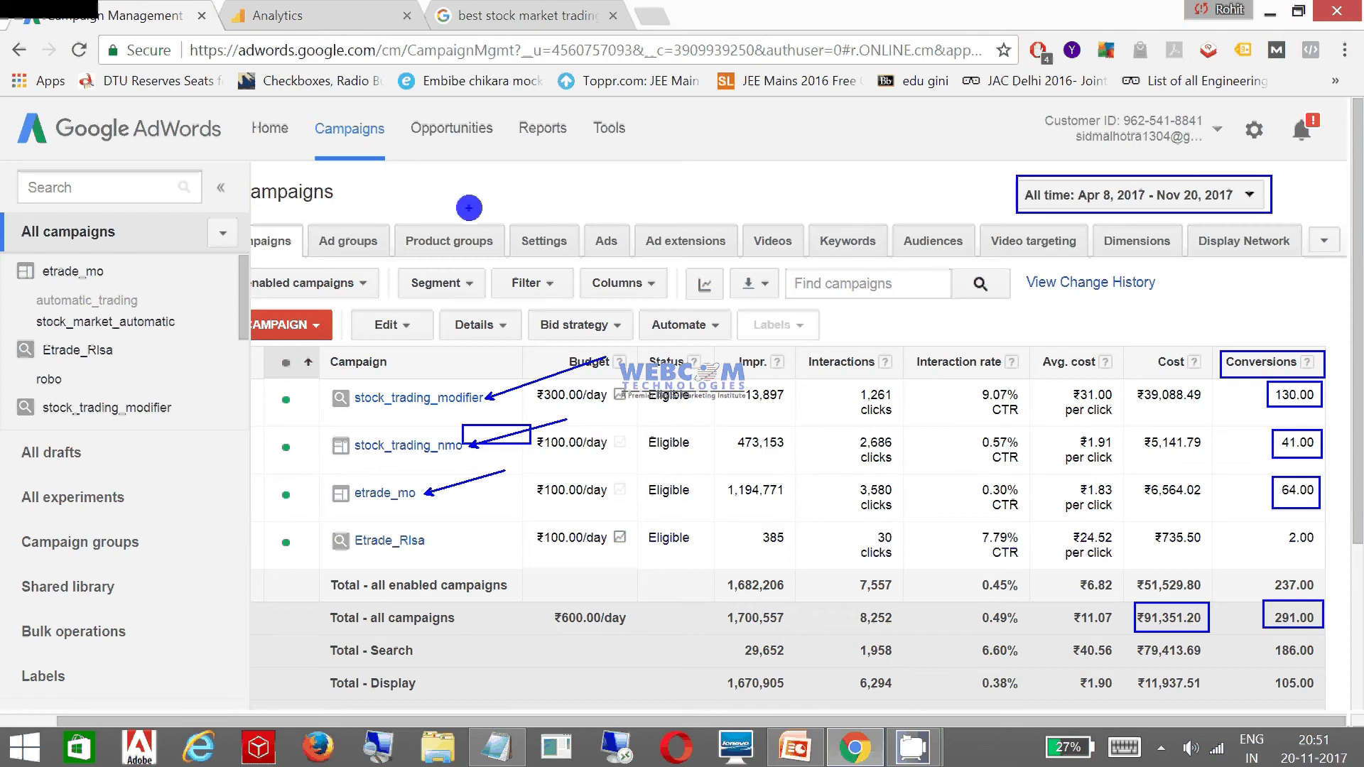
{"action": "key", "text": "Escape"}
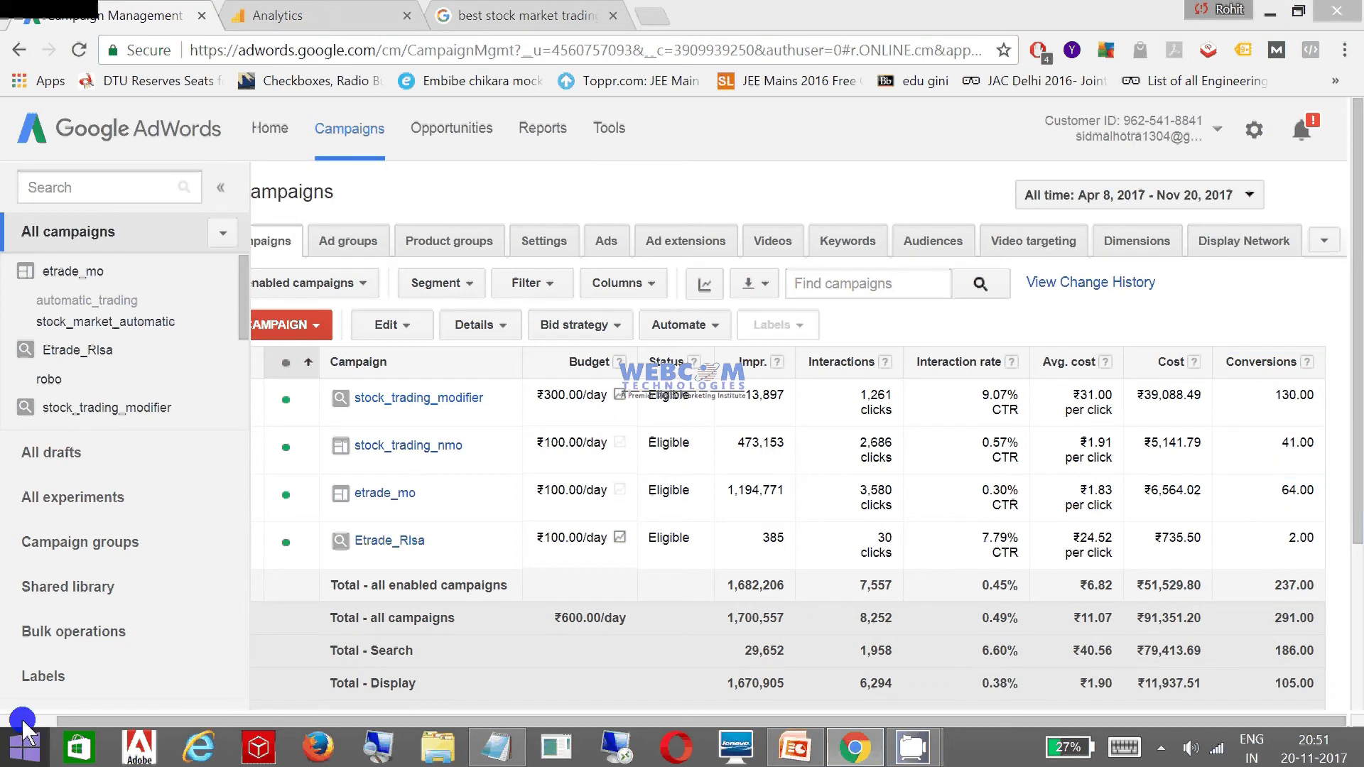
{"action": "scroll", "coordinate": [270, 508], "scroll_direction": "left", "scroll_amount": 2}
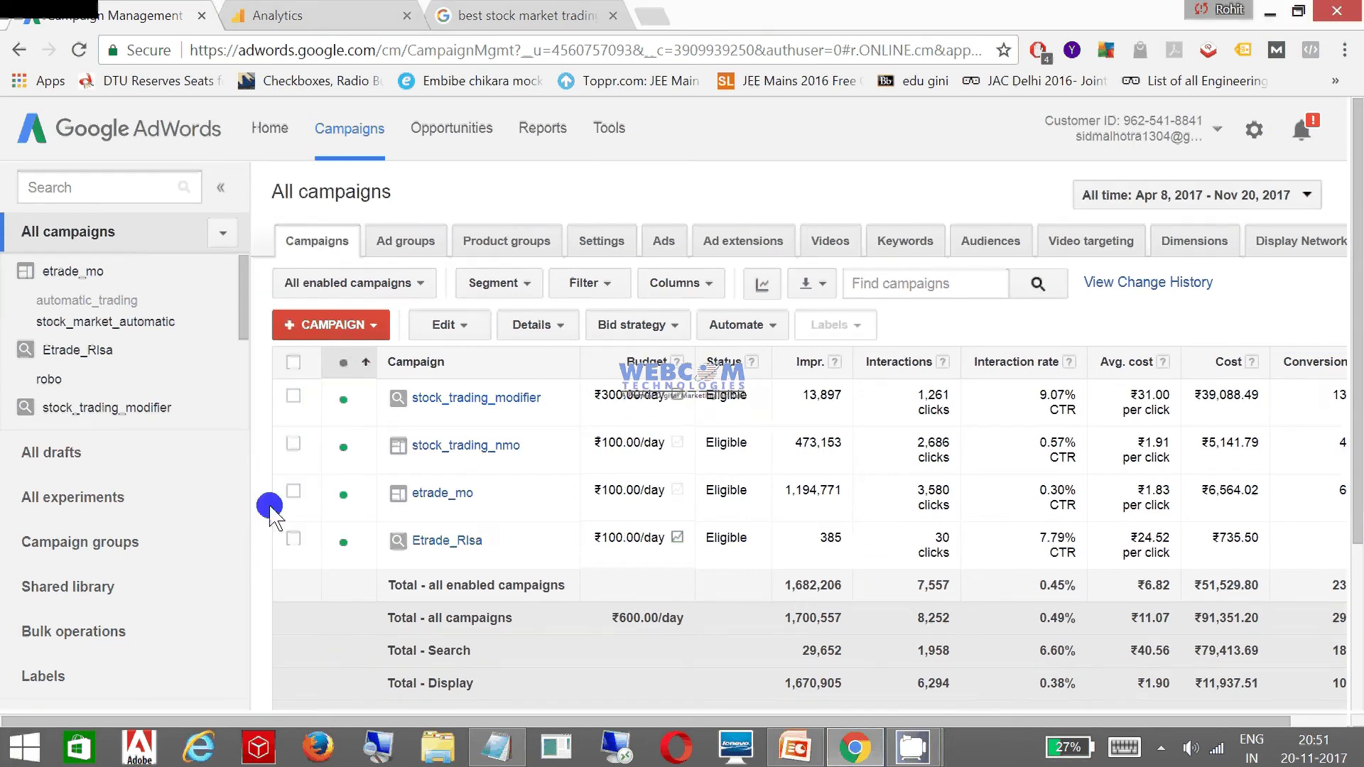
Step: Open stock_trading_modifier's keywords and highlight +algo +trading and +share +market +software at 19.00
{"action": "left_click", "coordinate": [478, 399]}
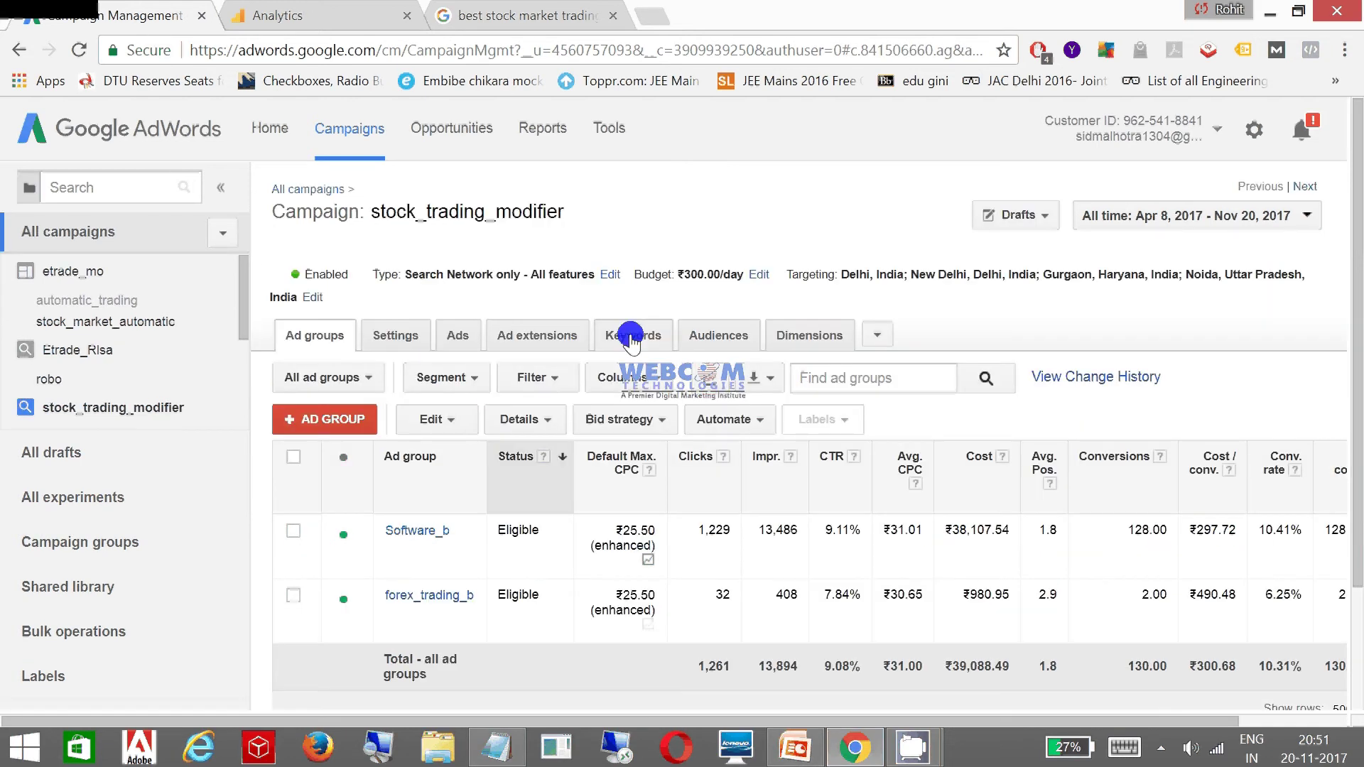
{"action": "left_click", "coordinate": [609, 336]}
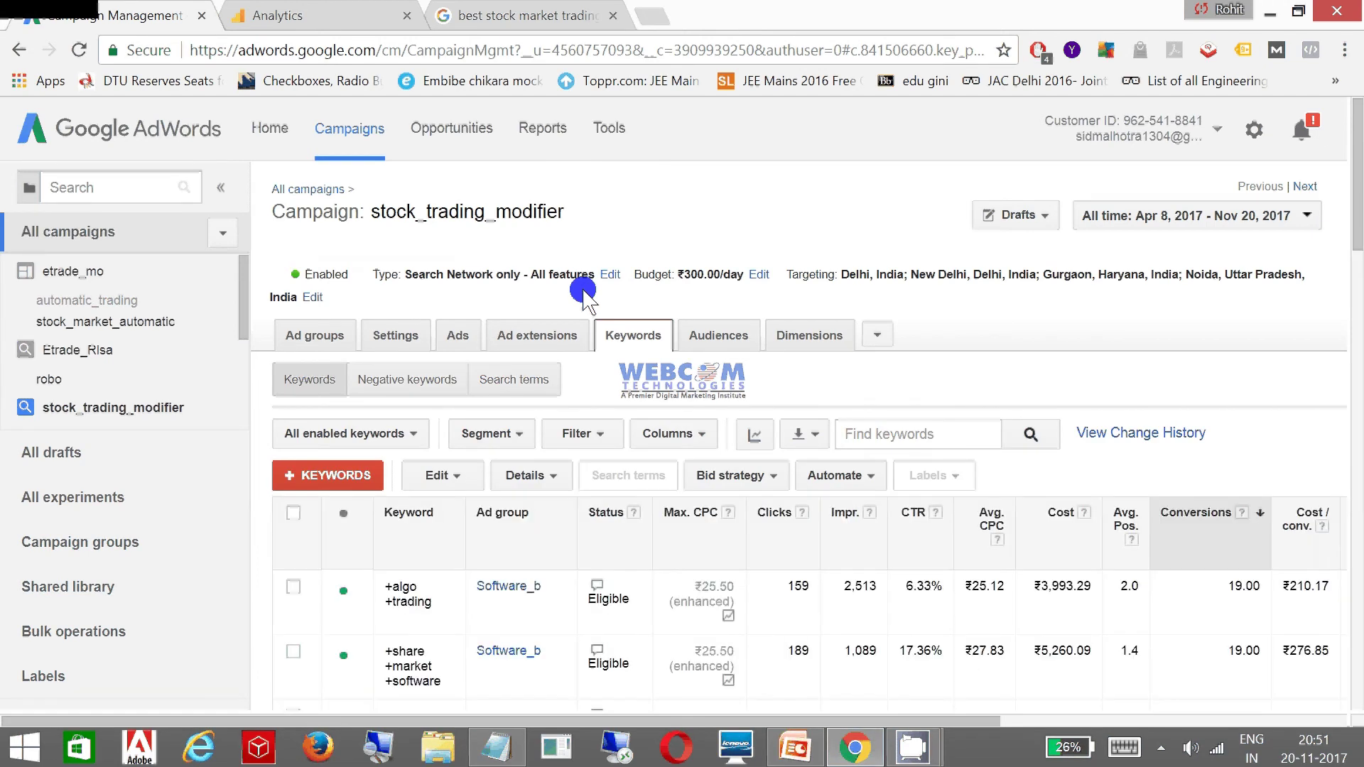
{"action": "scroll", "coordinate": [582, 292], "scroll_direction": "down", "scroll_amount": 3}
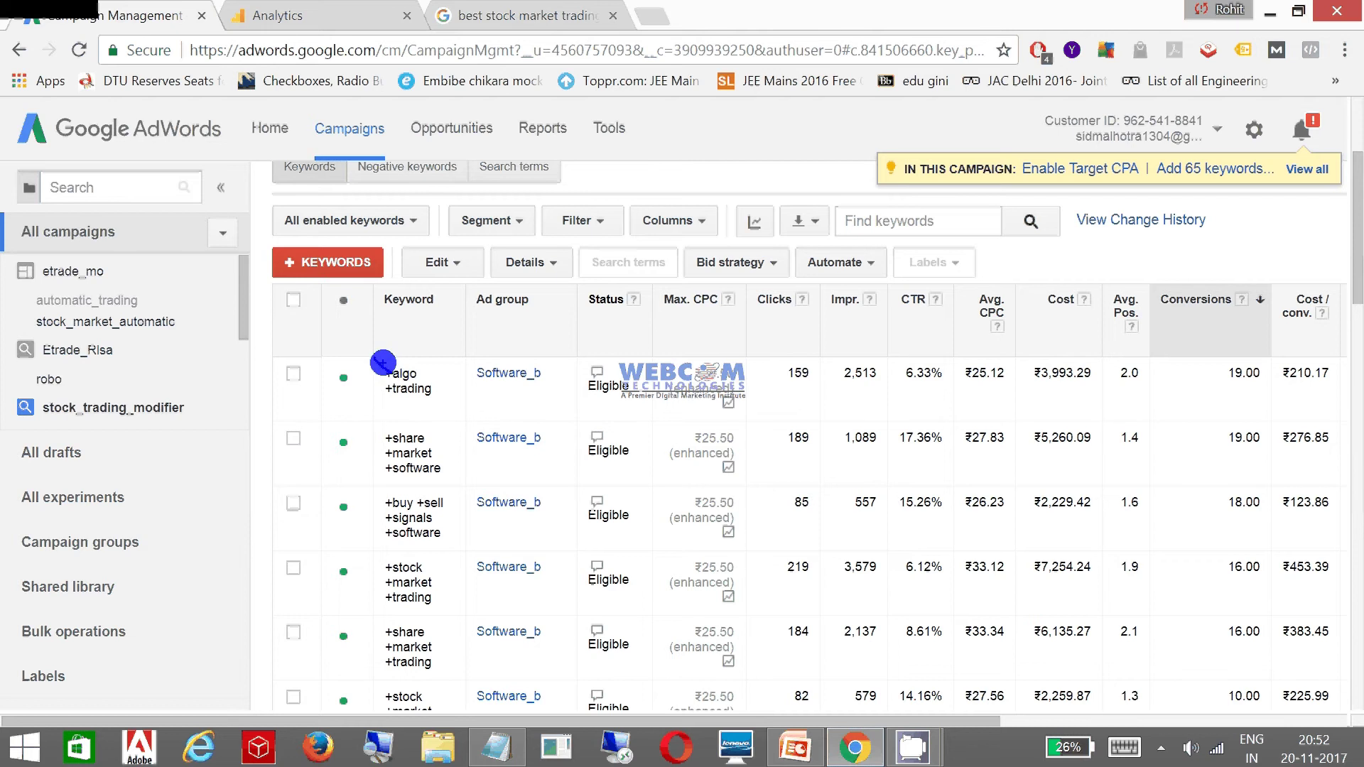
{"action": "left_click_drag", "start_coordinate": [382, 362], "coordinate": [447, 400]}
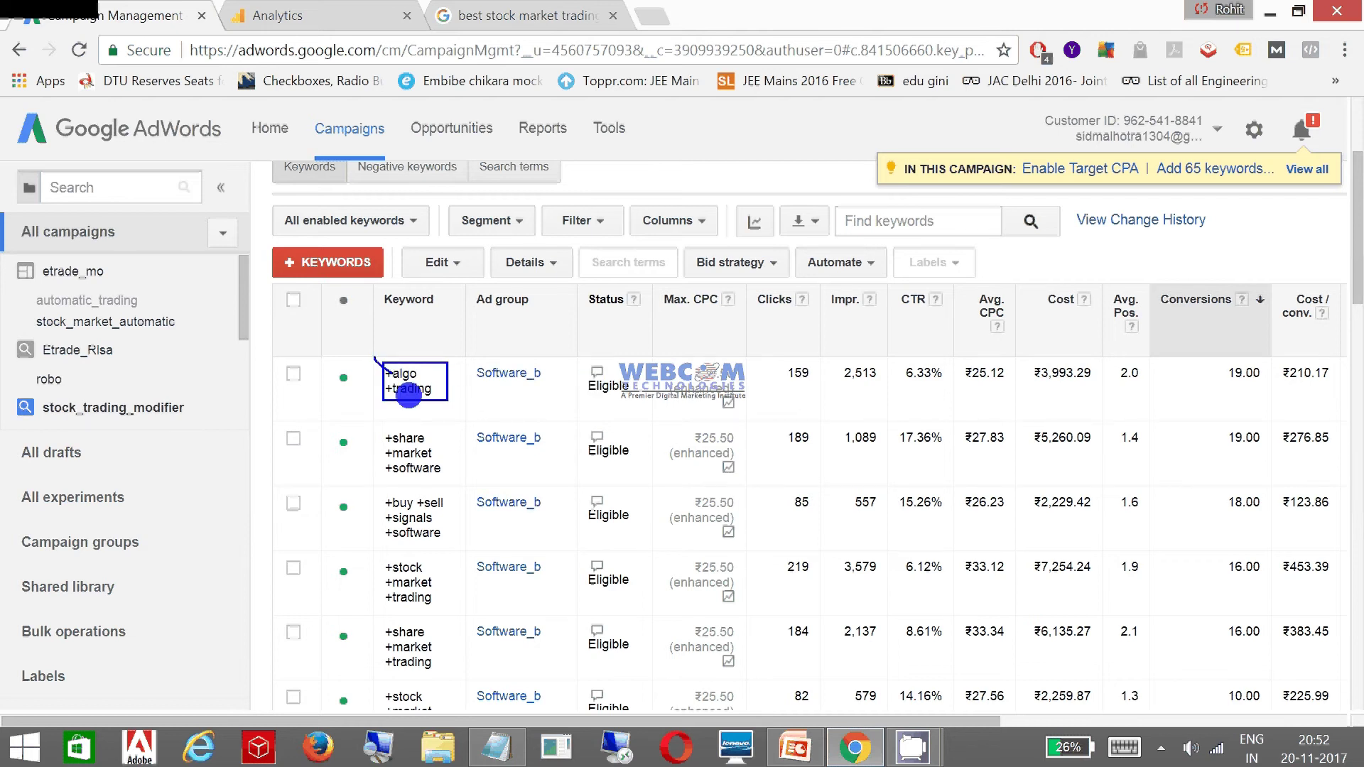
{"action": "key", "text": "Escape"}
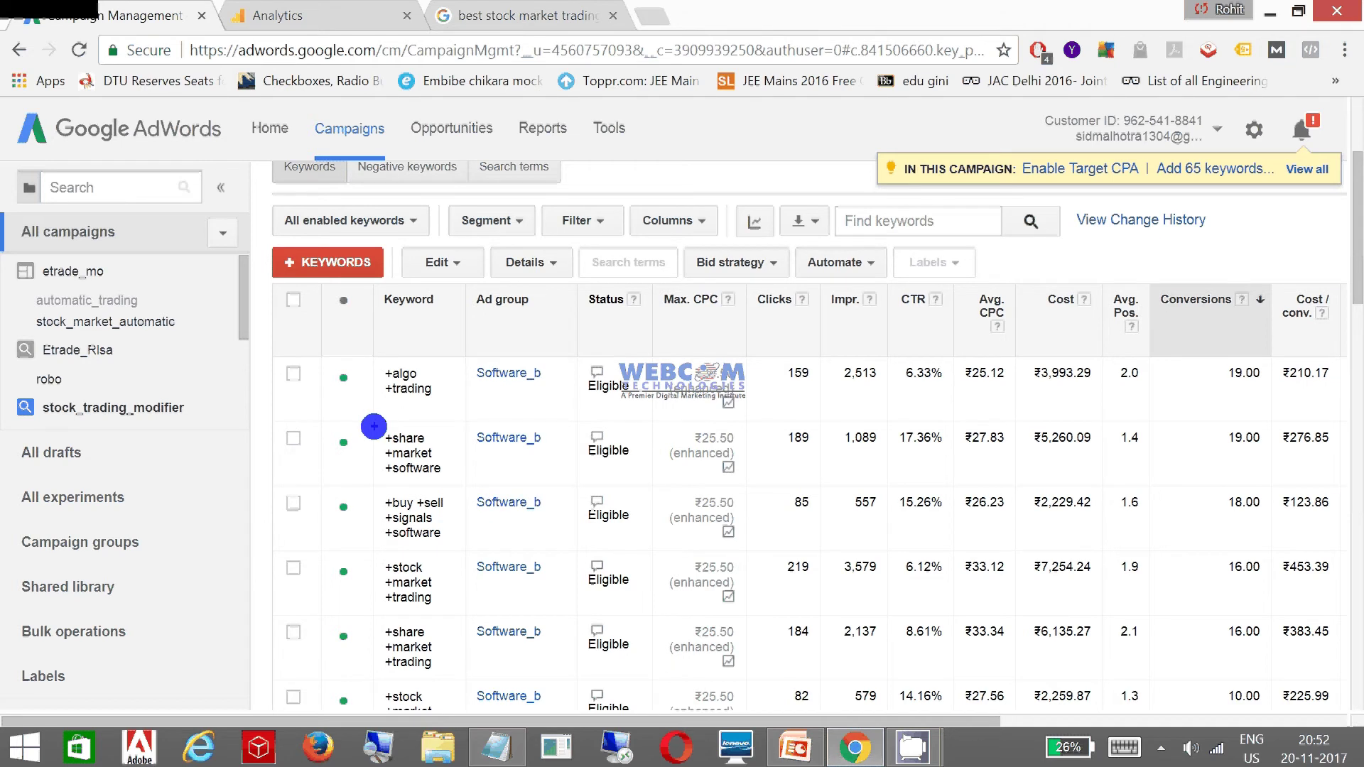
{"action": "left_click_drag", "start_coordinate": [374, 426], "coordinate": [455, 485]}
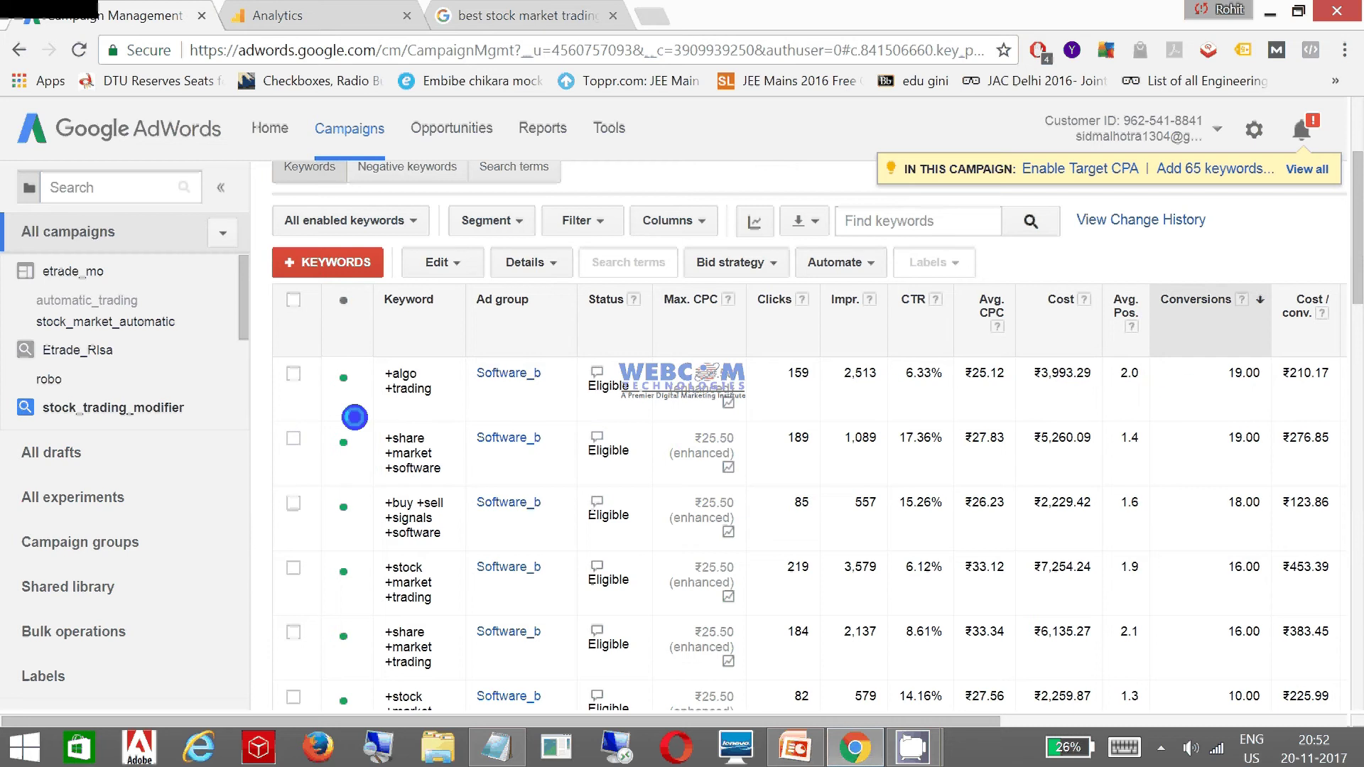
{"action": "right_click", "coordinate": [354, 416]}
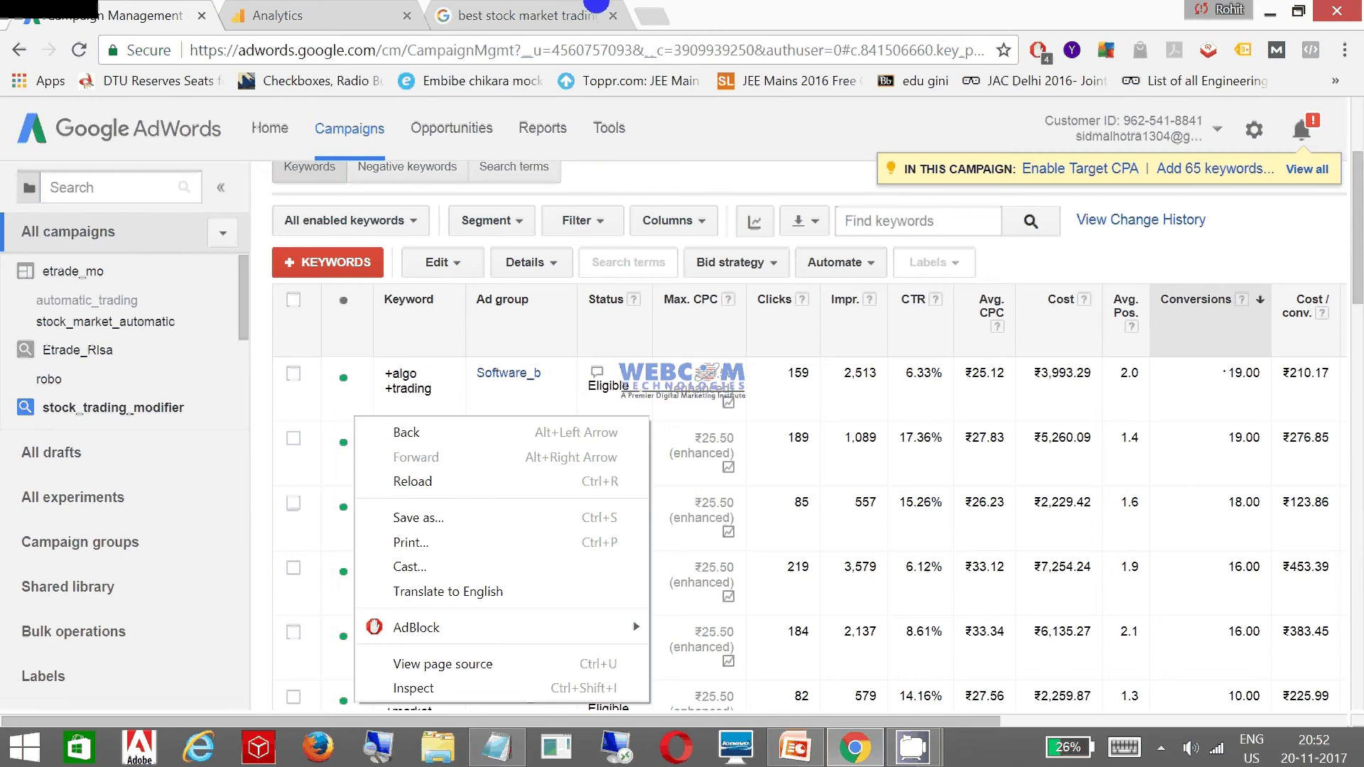
{"action": "key", "text": "alt+shift"}
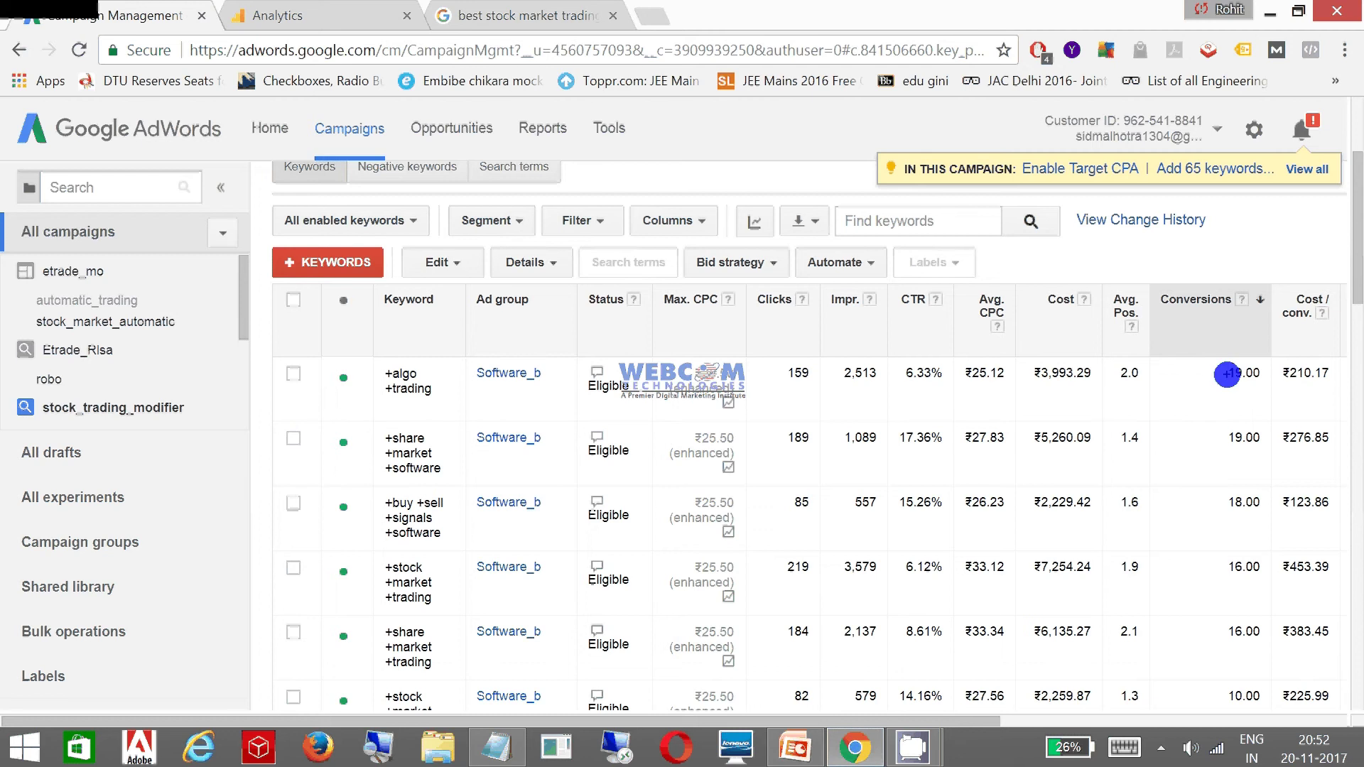
{"action": "mouse_move", "coordinate": [1227, 374]}
{"action": "left_mouse_down"}
{"action": "mouse_move", "coordinate": [455, 403]}
{"action": "mouse_move", "coordinate": [431, 374]}
{"action": "left_mouse_up"}
{"action": "left_click_drag", "start_coordinate": [1220, 437], "coordinate": [454, 445]}
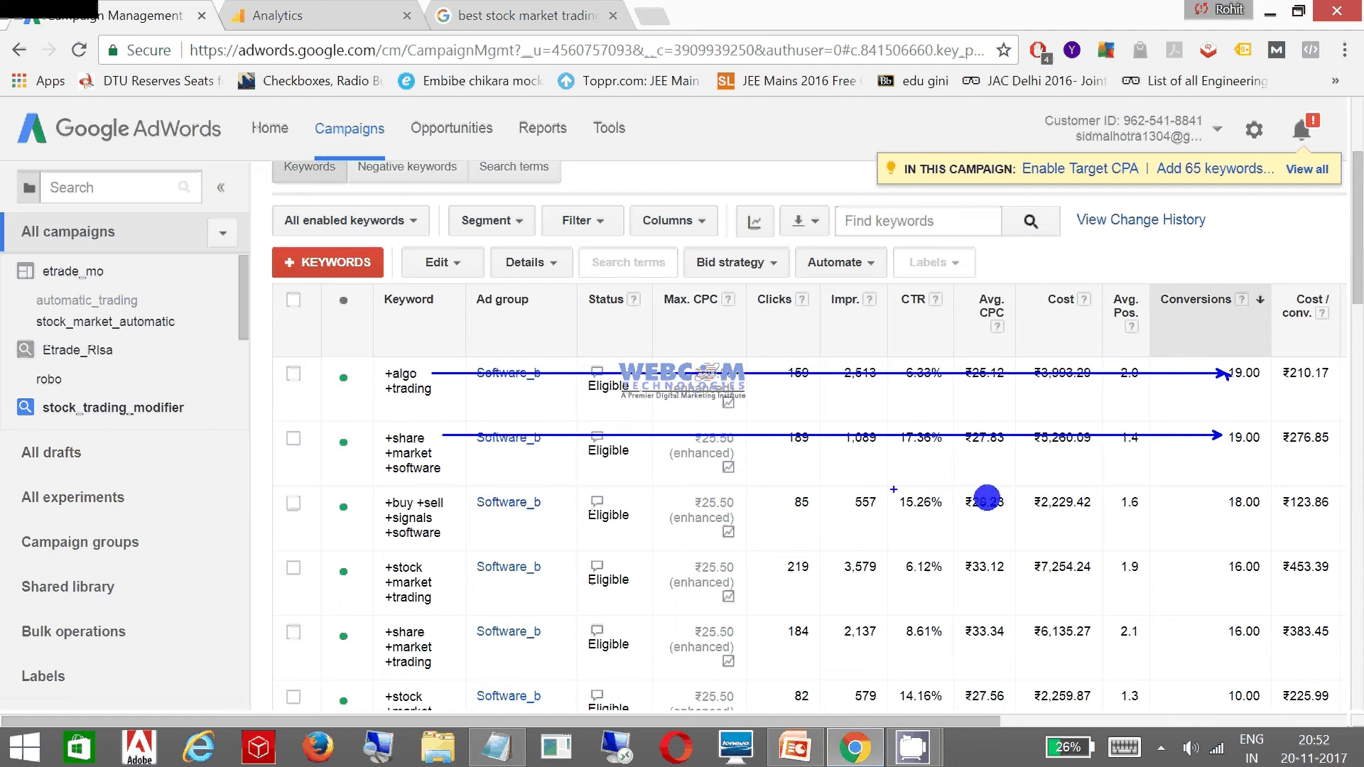
{"action": "mouse_move", "coordinate": [1220, 504]}
{"action": "left_mouse_down"}
{"action": "mouse_move", "coordinate": [447, 516]}
{"action": "mouse_move", "coordinate": [444, 504]}
{"action": "left_mouse_up"}
{"action": "left_click_drag", "start_coordinate": [1223, 566], "coordinate": [444, 579]}
{"action": "mouse_move", "coordinate": [1225, 632]}
{"action": "left_mouse_down"}
{"action": "mouse_move", "coordinate": [1017, 655]}
{"action": "mouse_move", "coordinate": [433, 647]}
{"action": "left_mouse_up"}
{"action": "key", "text": "Escape"}
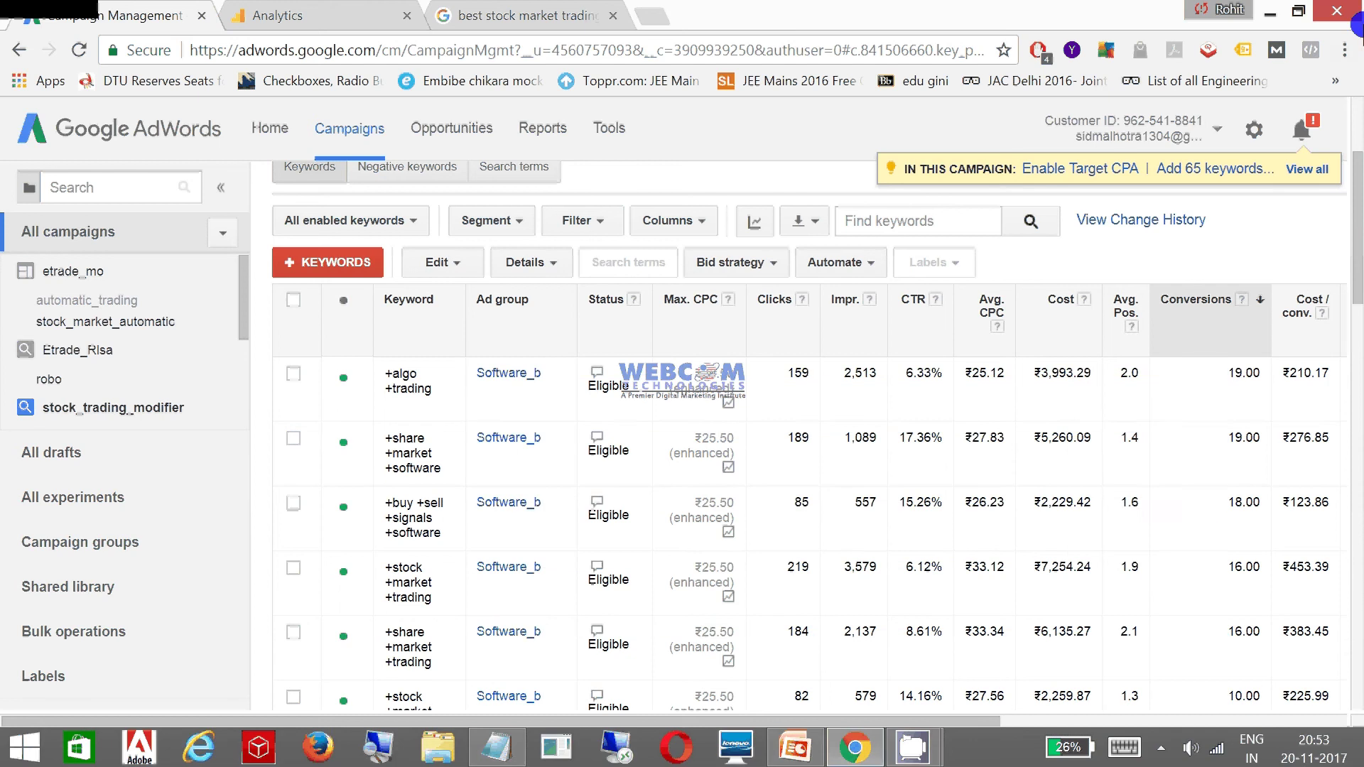
{"action": "right_click", "coordinate": [1358, 305]}
{"action": "left_click", "coordinate": [1357, 551]}
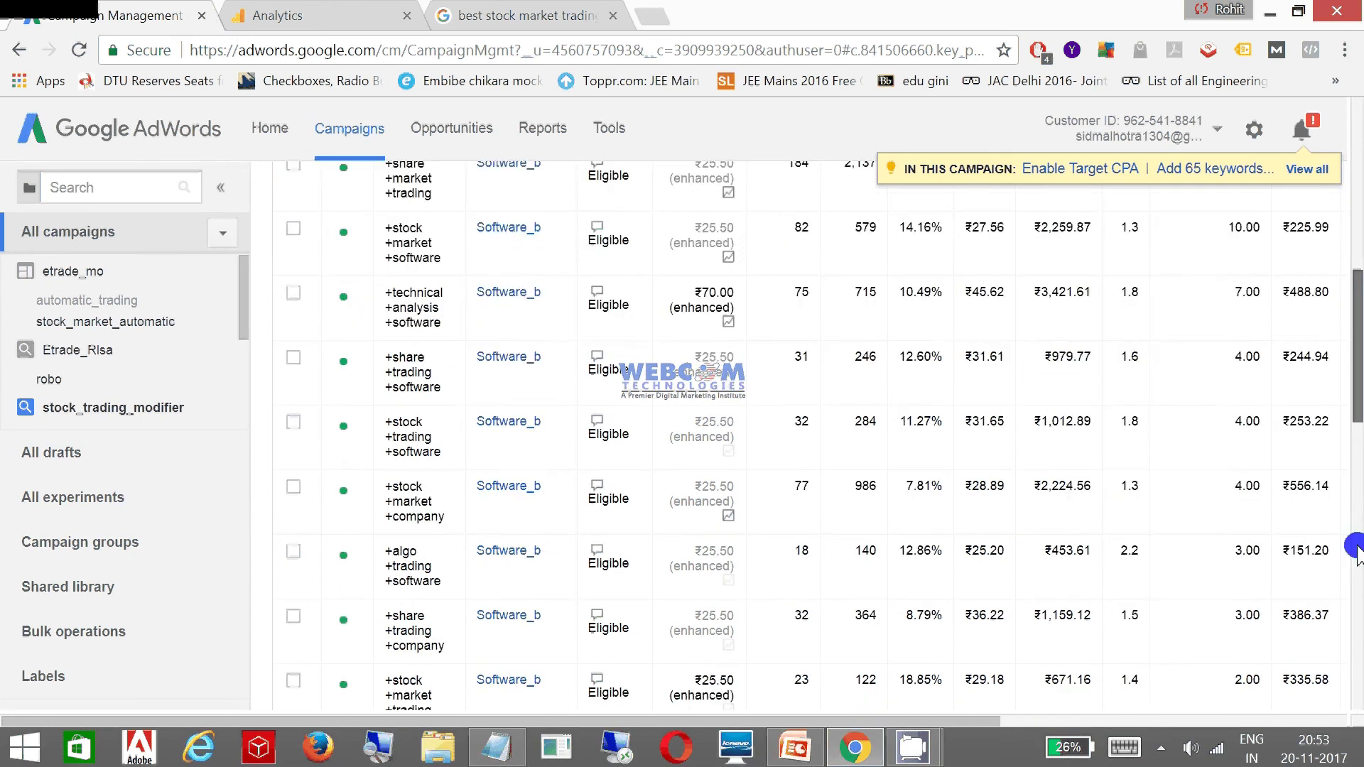
{"action": "left_click", "coordinate": [1355, 551]}
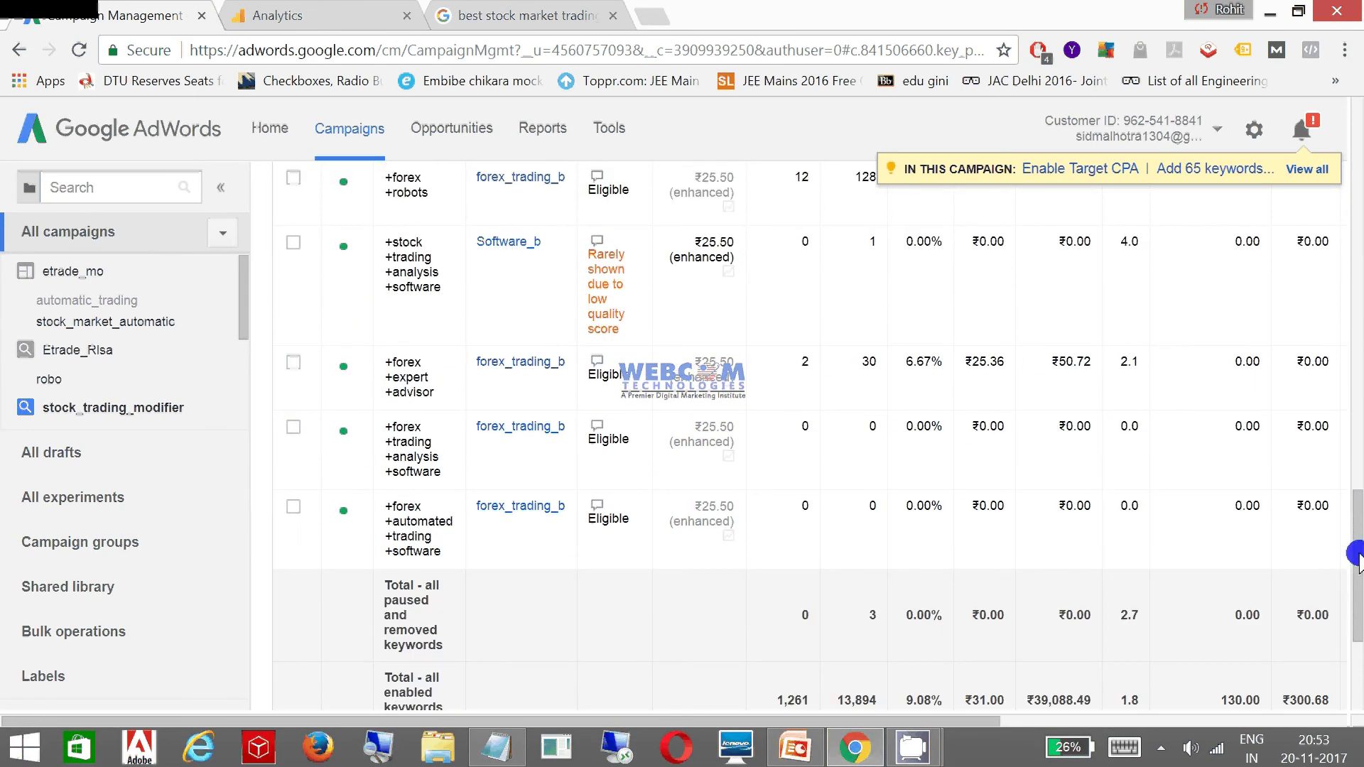
{"action": "scroll", "coordinate": [1253, 671], "scroll_direction": "up", "scroll_amount": 8}
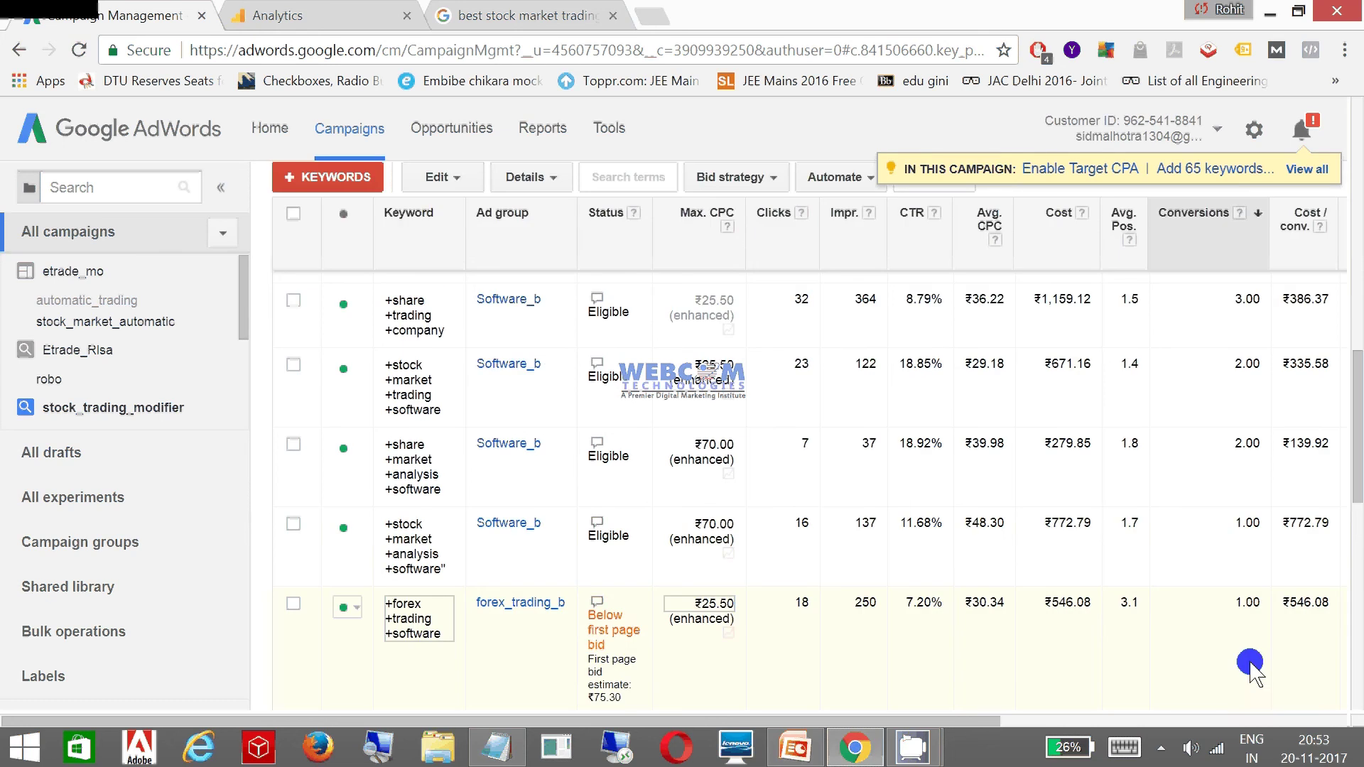
{"action": "scroll", "coordinate": [1356, 635], "scroll_direction": "down", "scroll_amount": 5}
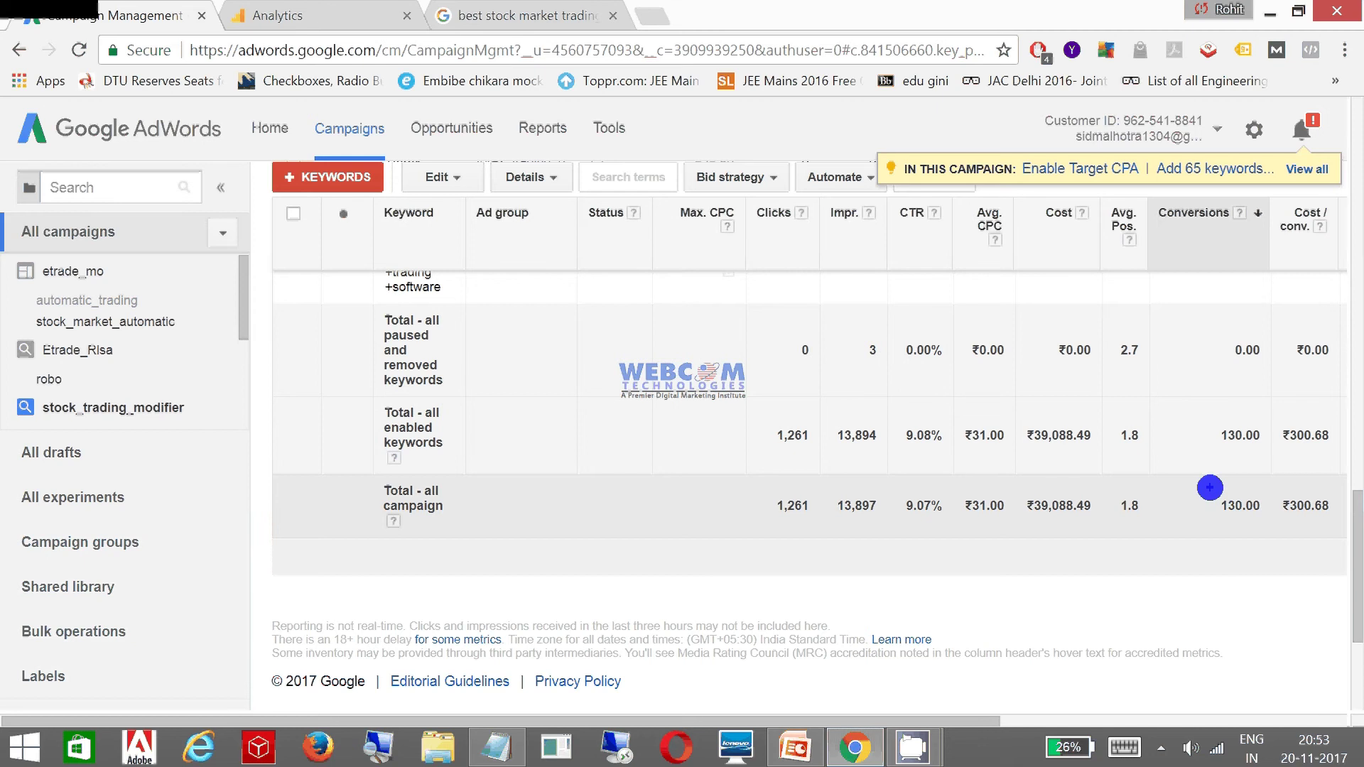
{"action": "left_click", "coordinate": [1208, 487]}
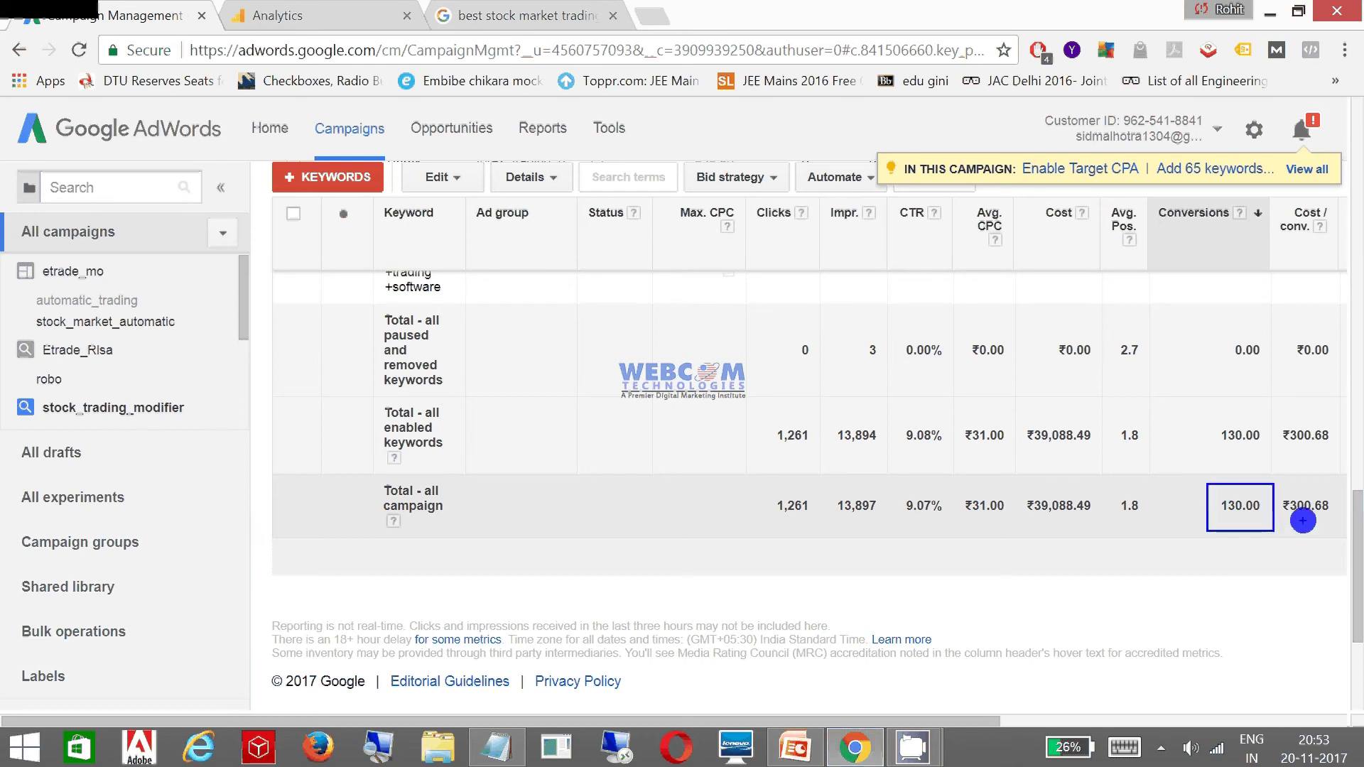
{"action": "left_click_drag", "start_coordinate": [1358, 504], "coordinate": [1358, 113]}
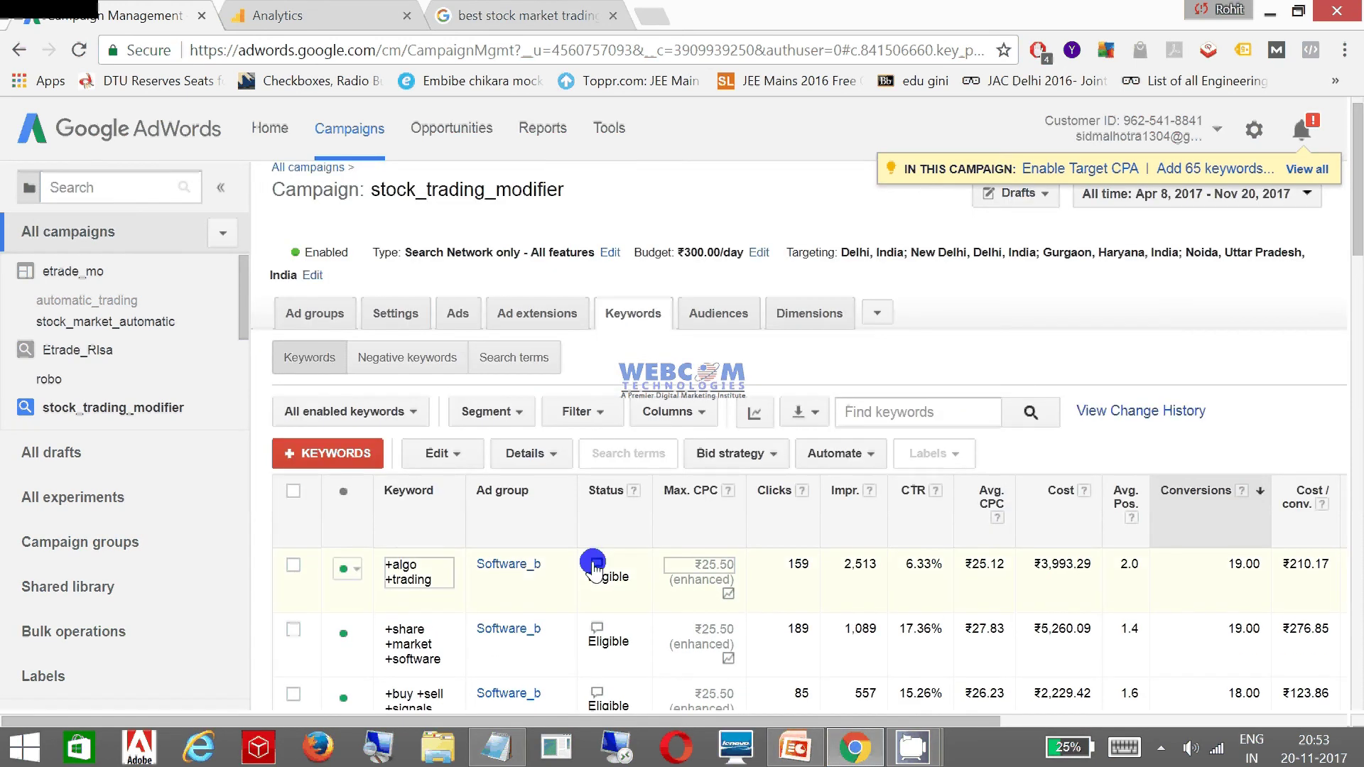
{"action": "scroll", "coordinate": [625, 579], "scroll_direction": "down", "scroll_amount": 7}
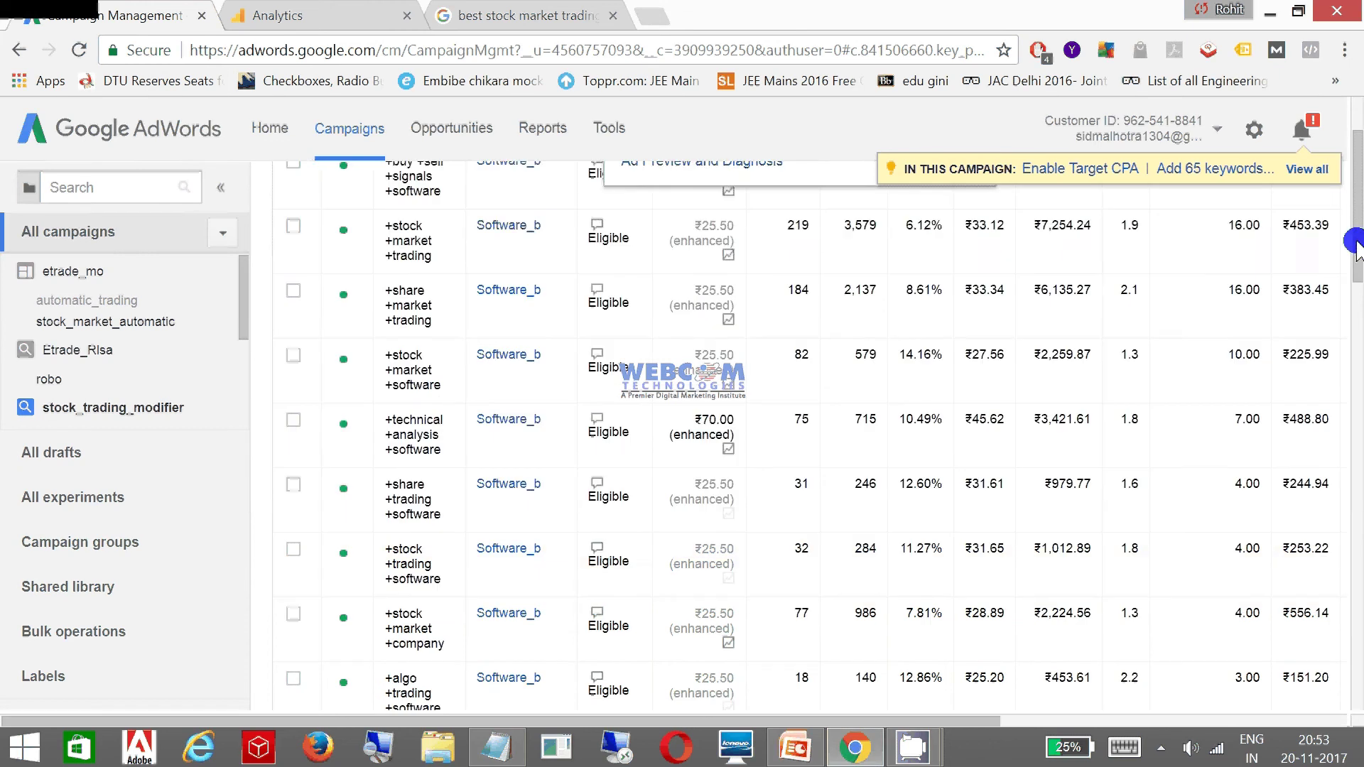
{"action": "scroll", "coordinate": [1356, 206], "scroll_direction": "up", "scroll_amount": 3}
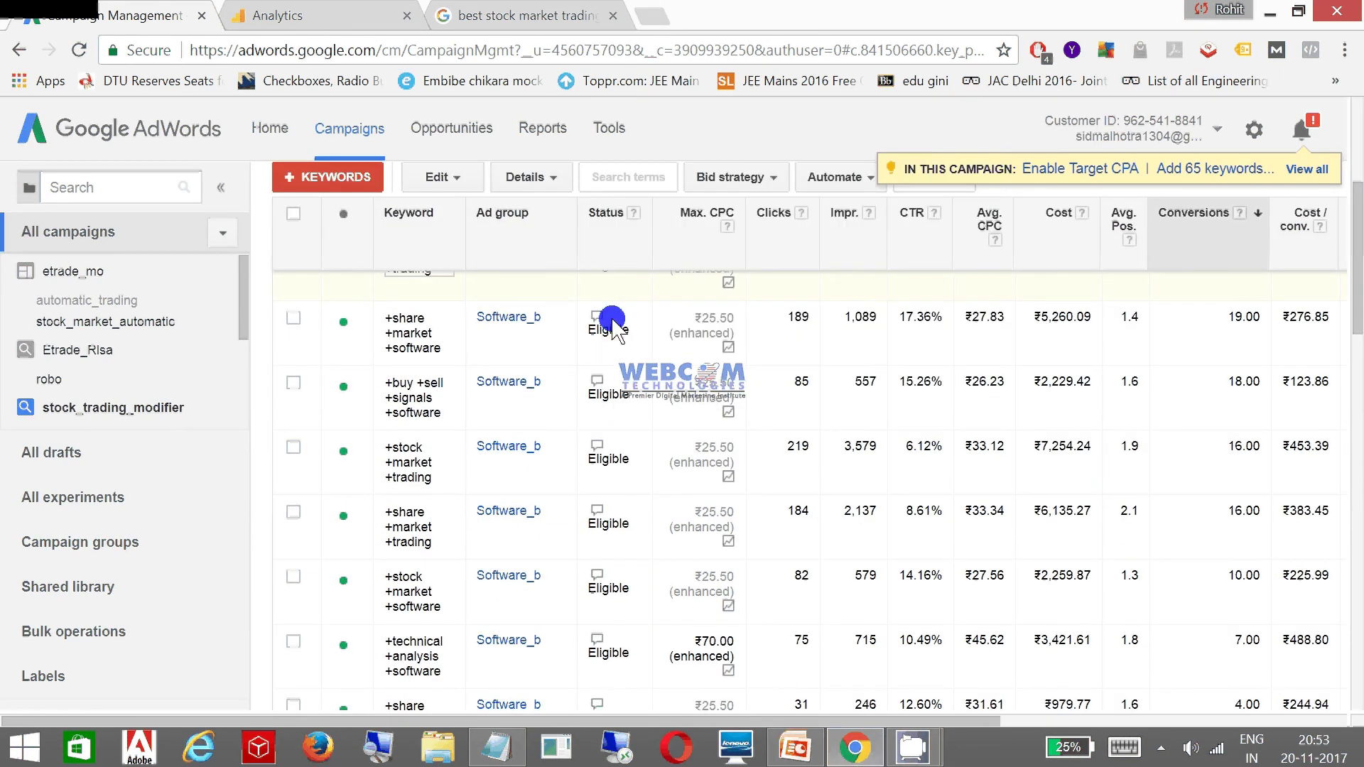
{"action": "mouse_move", "coordinate": [596, 323]}
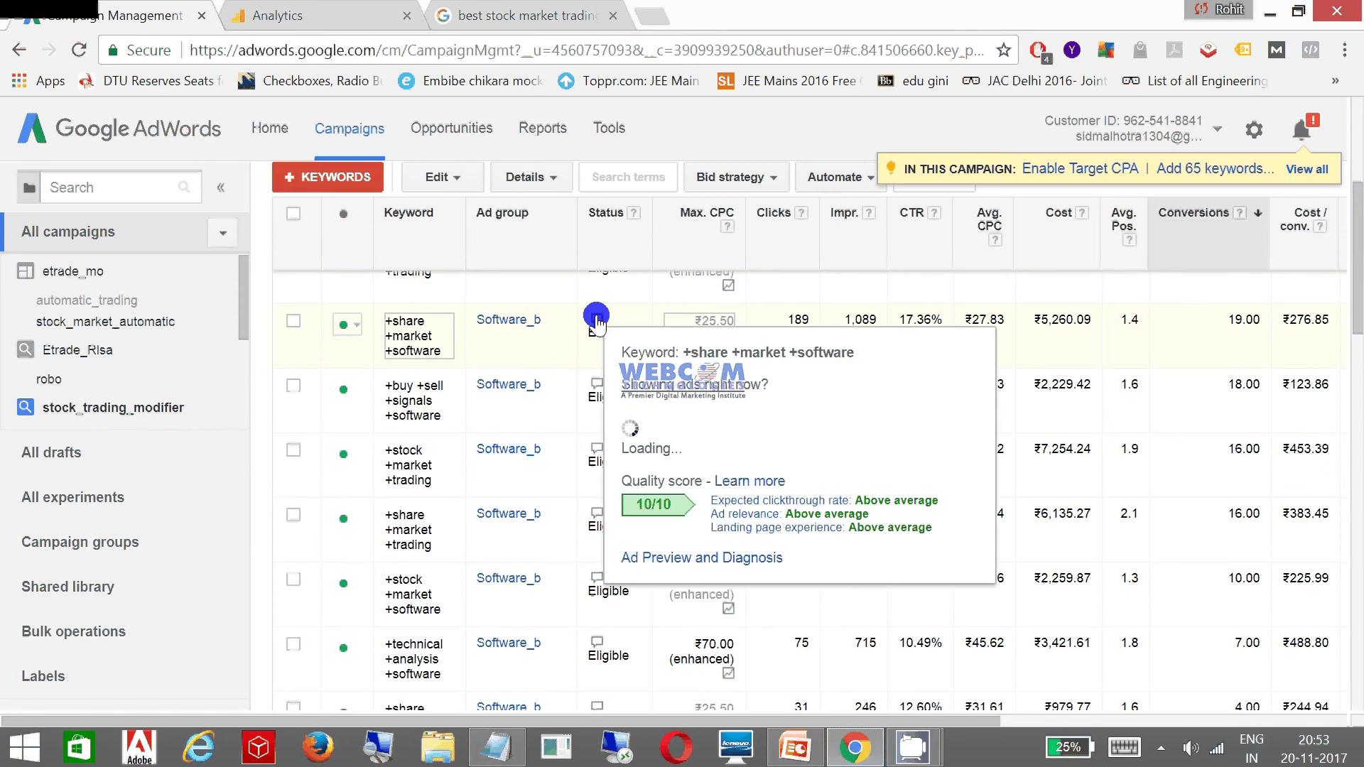
{"action": "scroll", "coordinate": [596, 324], "scroll_direction": "up", "scroll_amount": 1}
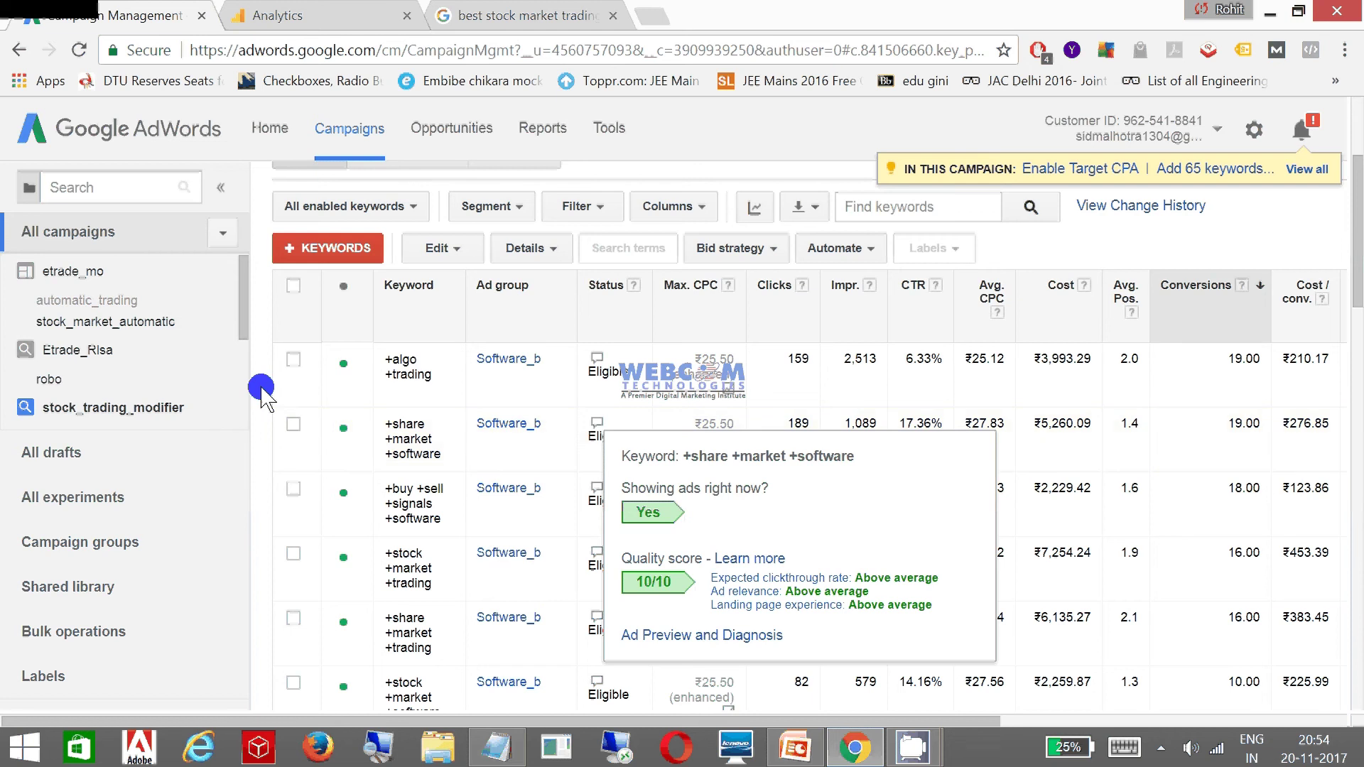
Step: Mark stock_market_automatic's 3,580 clicks, ₹6,564.02 cost, 64.00 conversions, ₹102.56 per conversion and 1.79% rate
{"action": "left_click", "coordinate": [78, 271]}
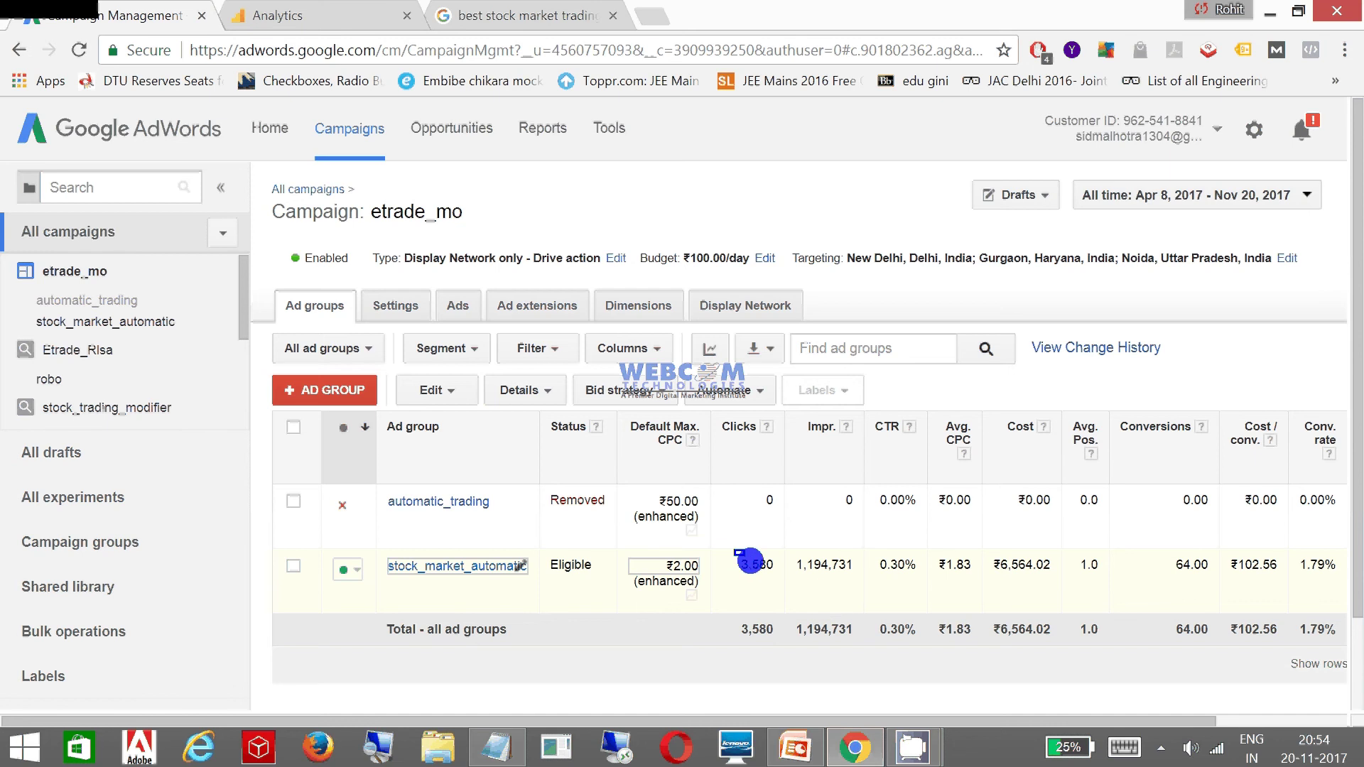
{"action": "left_click_drag", "start_coordinate": [750, 560], "coordinate": [870, 584]}
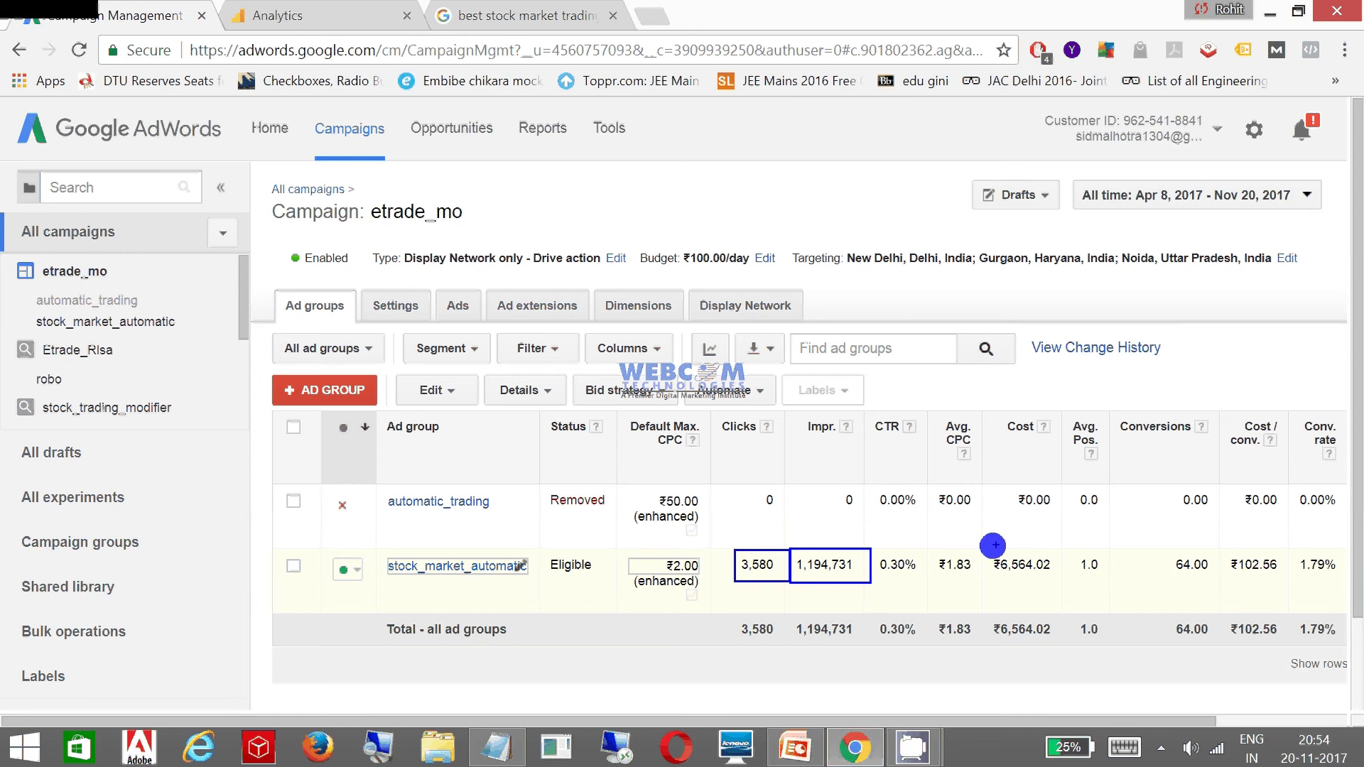
{"action": "left_click_drag", "start_coordinate": [983, 550], "coordinate": [1073, 582]}
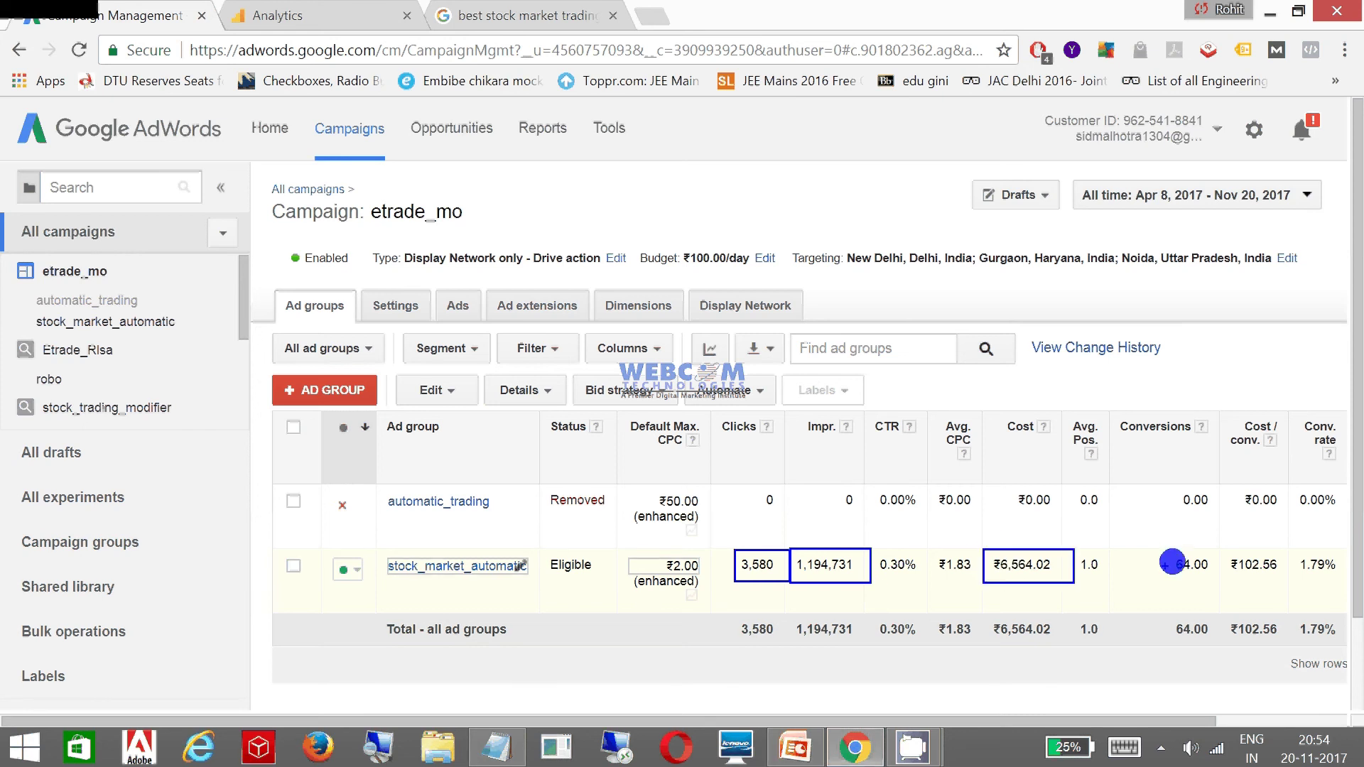
{"action": "left_click_drag", "start_coordinate": [1159, 546], "coordinate": [1227, 581]}
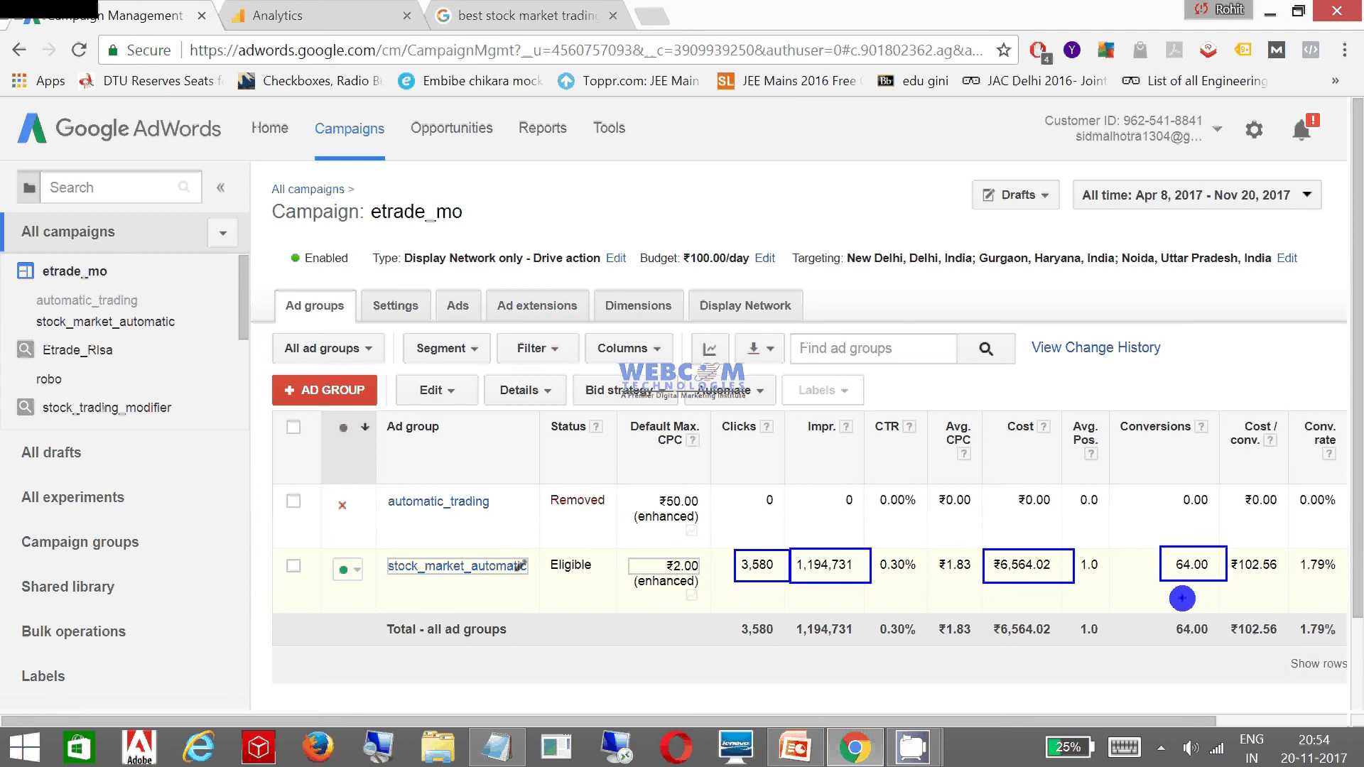
{"action": "left_click_drag", "start_coordinate": [1289, 548], "coordinate": [1230, 601]}
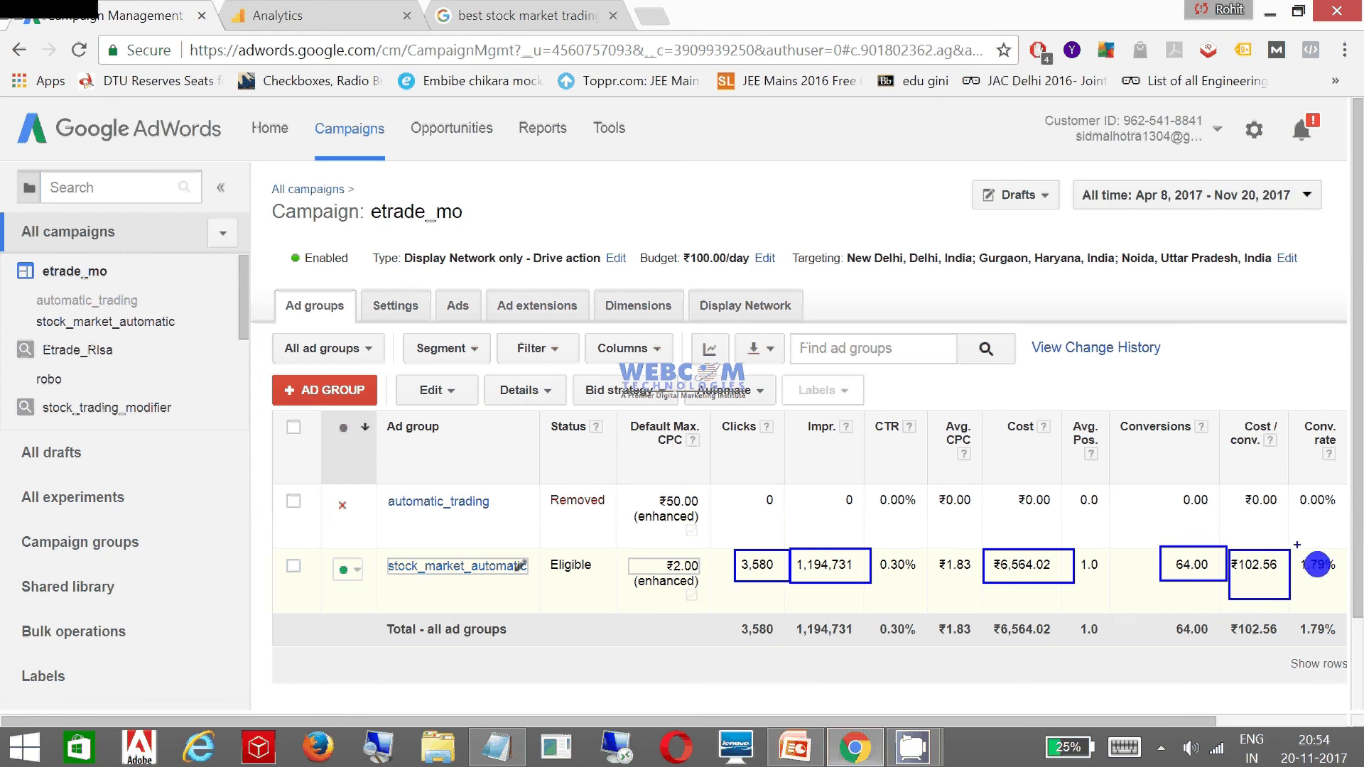
{"action": "left_click_drag", "start_coordinate": [1297, 545], "coordinate": [1343, 585]}
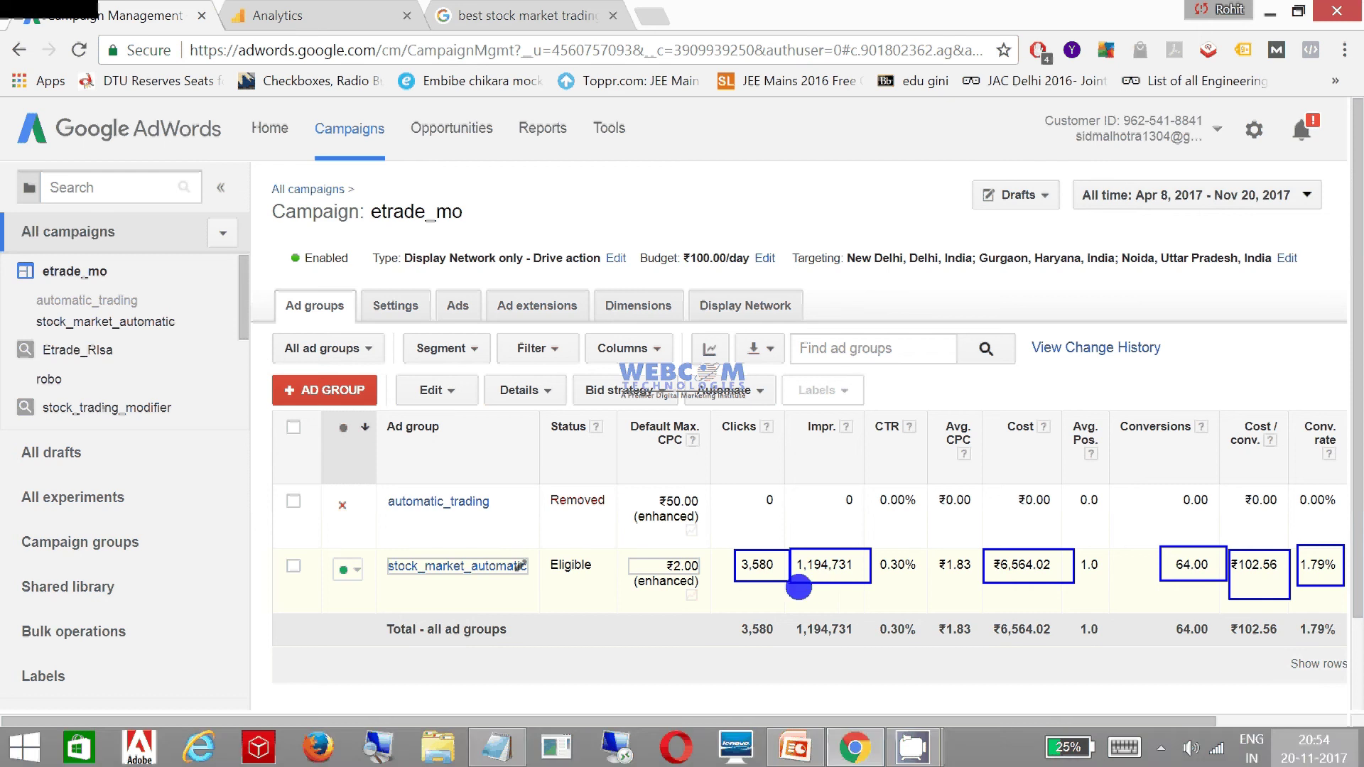
{"action": "key", "text": "Escape"}
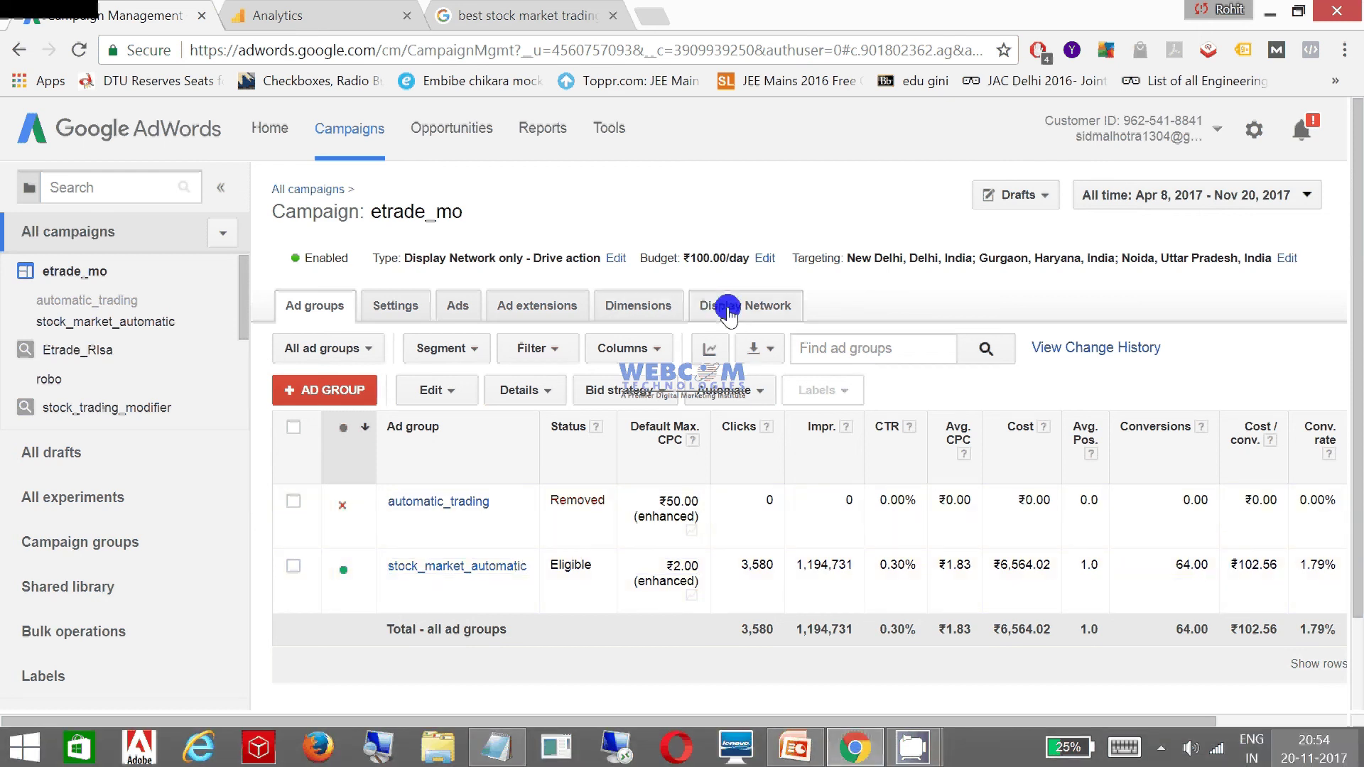
Step: Open etrade_mo's Display Network placements and point out moneycontrol.com with its 3,580 clicks
{"action": "left_click", "coordinate": [728, 313]}
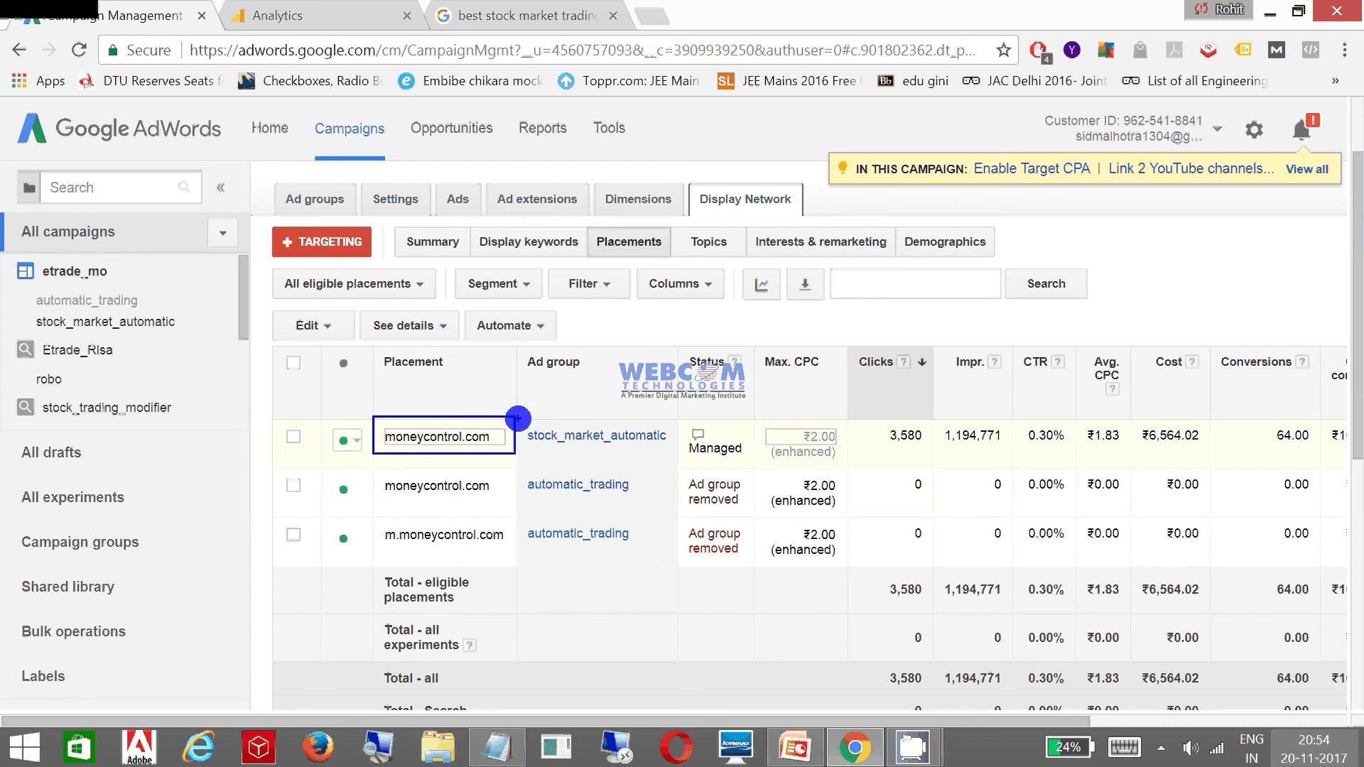
{"action": "left_click_drag", "start_coordinate": [518, 418], "coordinate": [643, 381]}
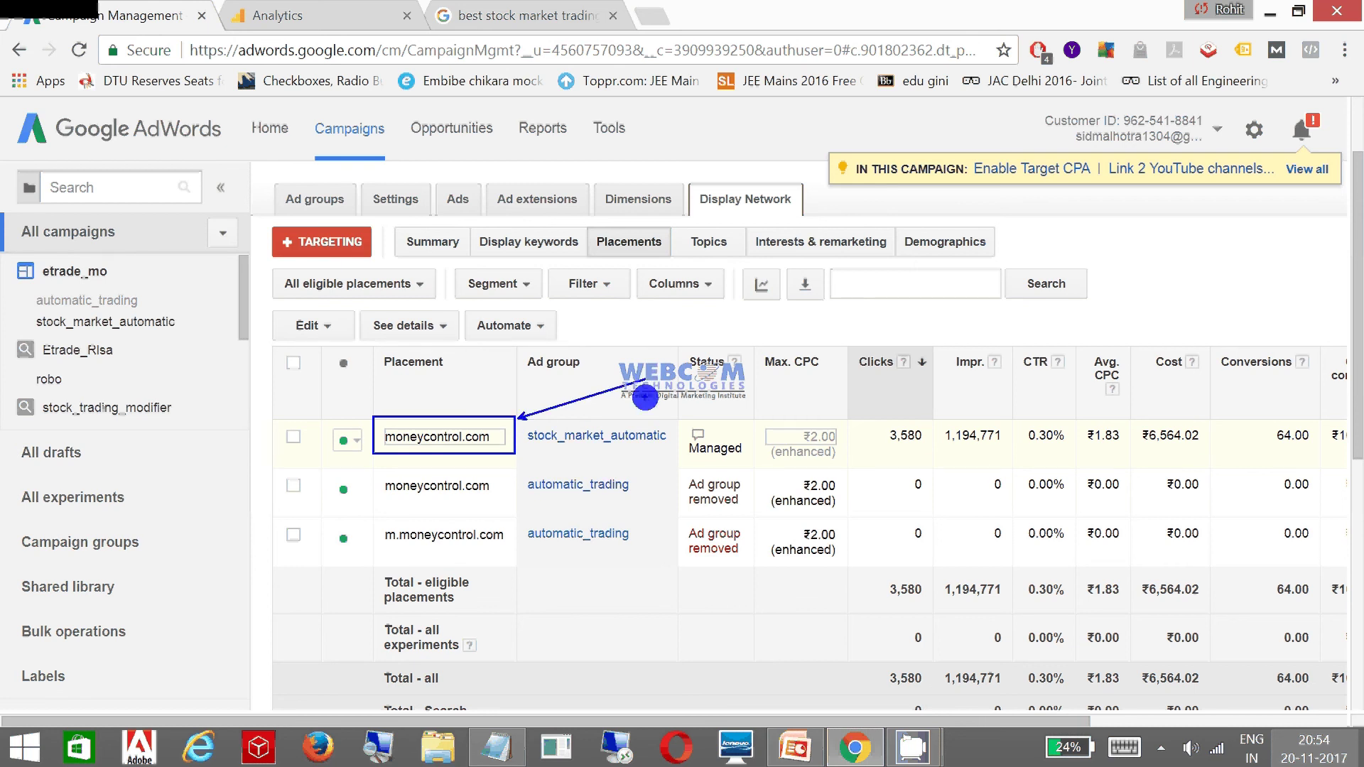
{"action": "key", "text": "Escape"}
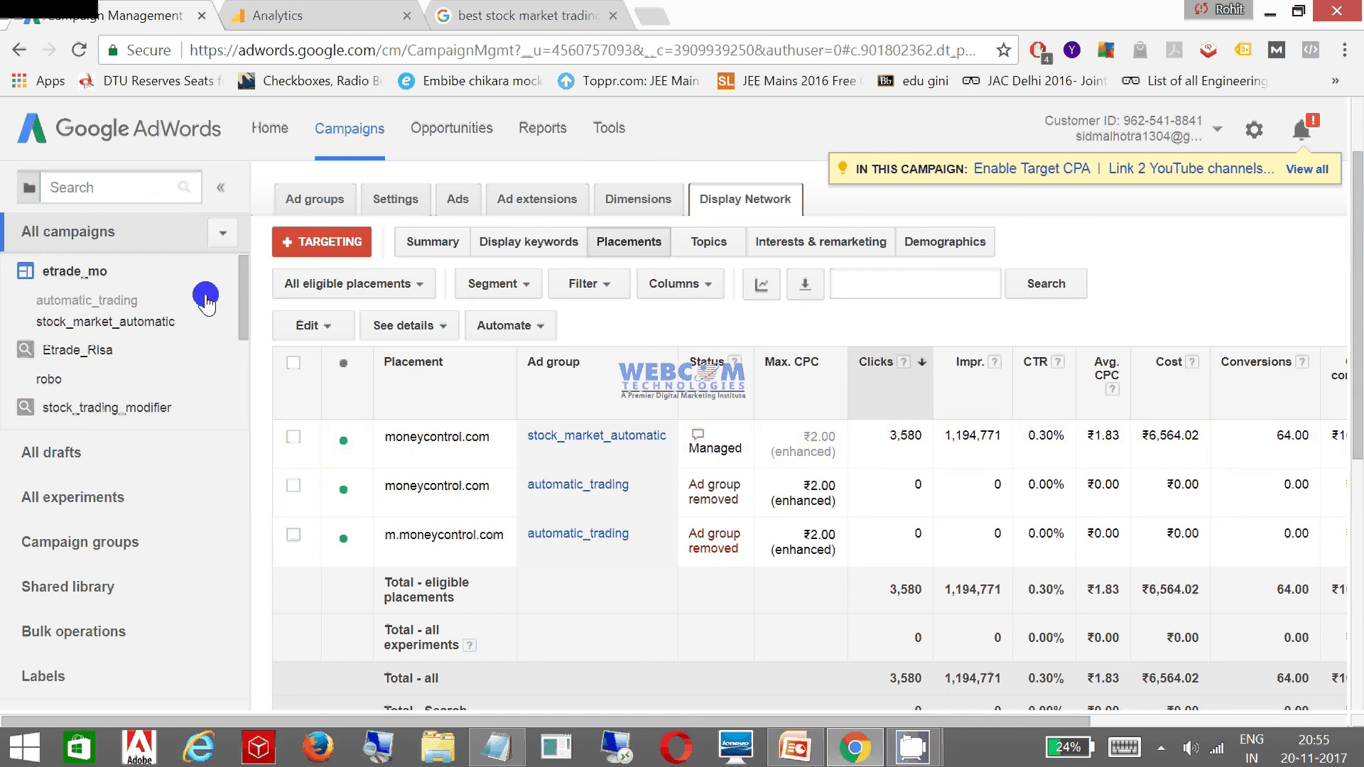
Step: Open All campaigns and scroll its stats table, briefly checking the search results tab before returning
{"action": "left_click", "coordinate": [86, 240]}
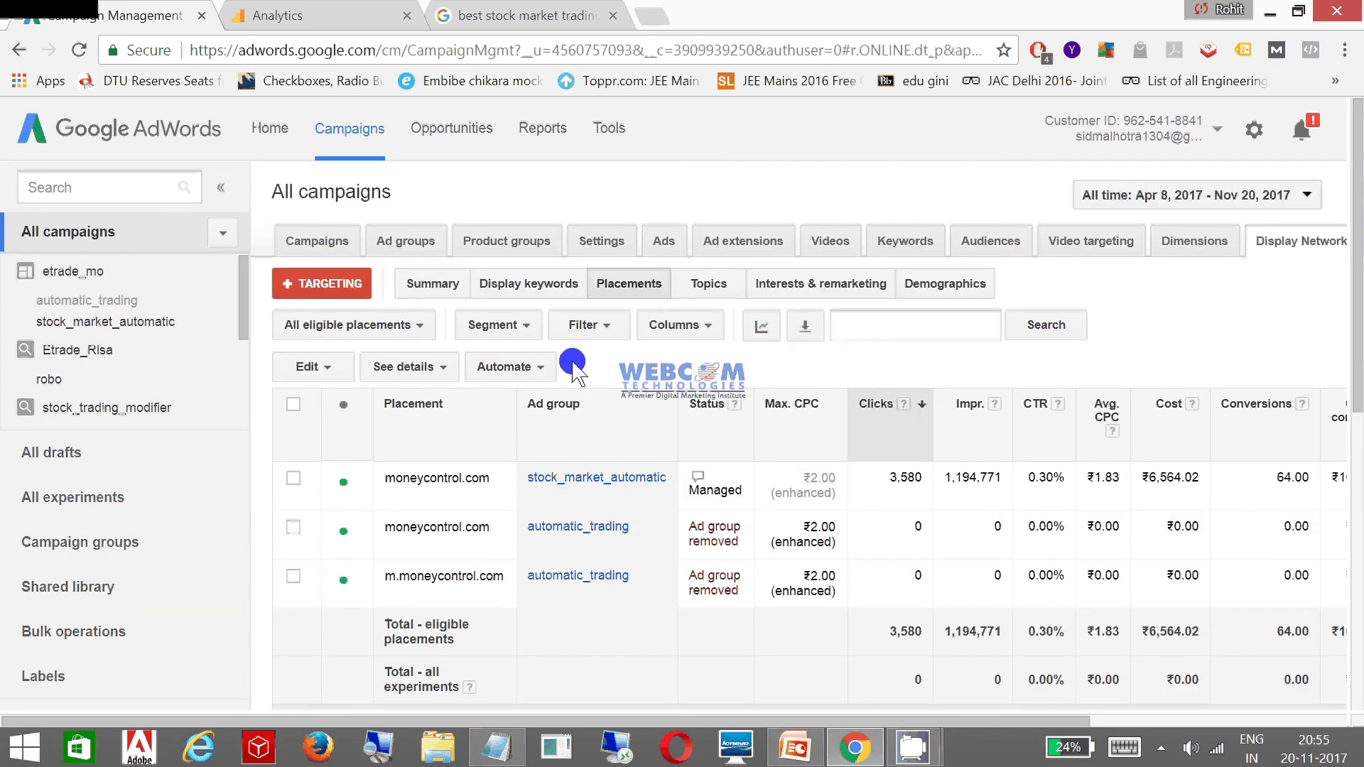
{"action": "left_click_drag", "start_coordinate": [919, 714], "coordinate": [1030, 700]}
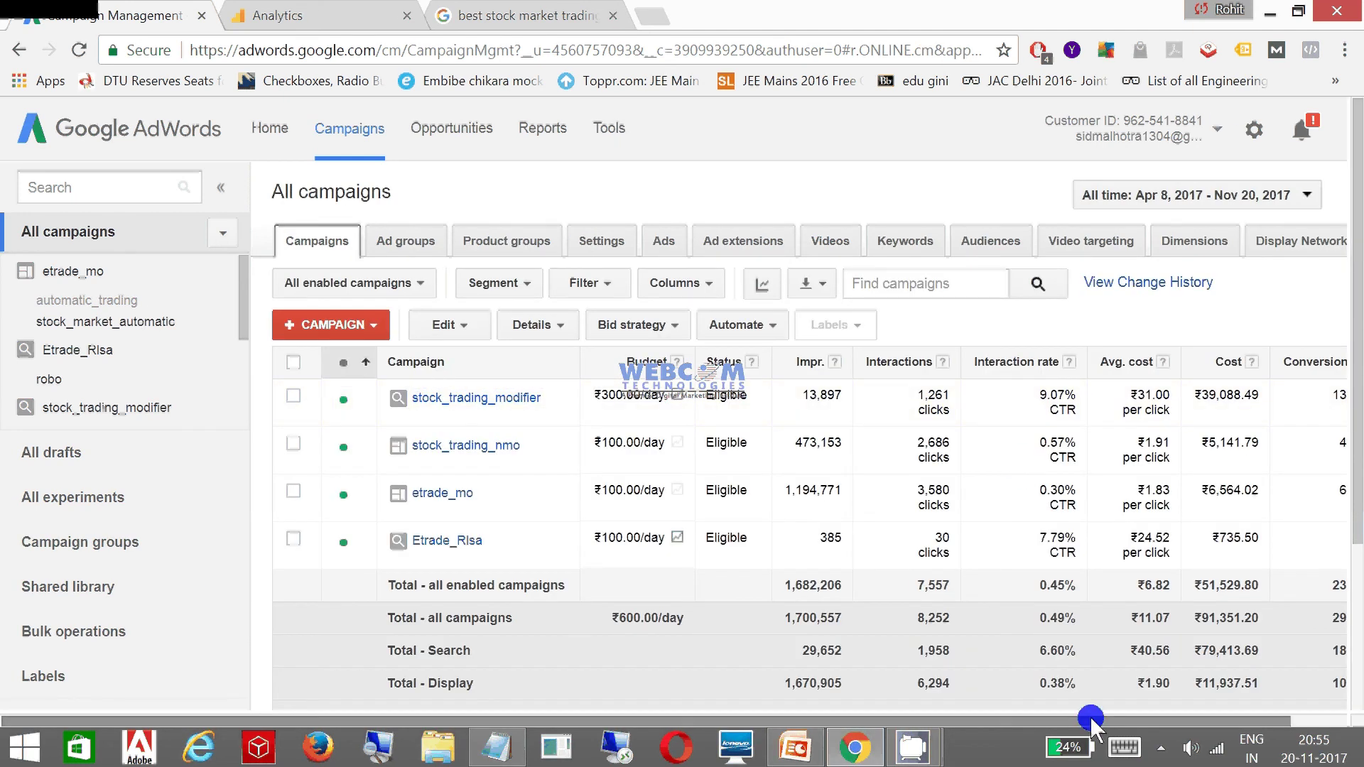
{"action": "left_click_drag", "start_coordinate": [1089, 716], "coordinate": [1194, 489]}
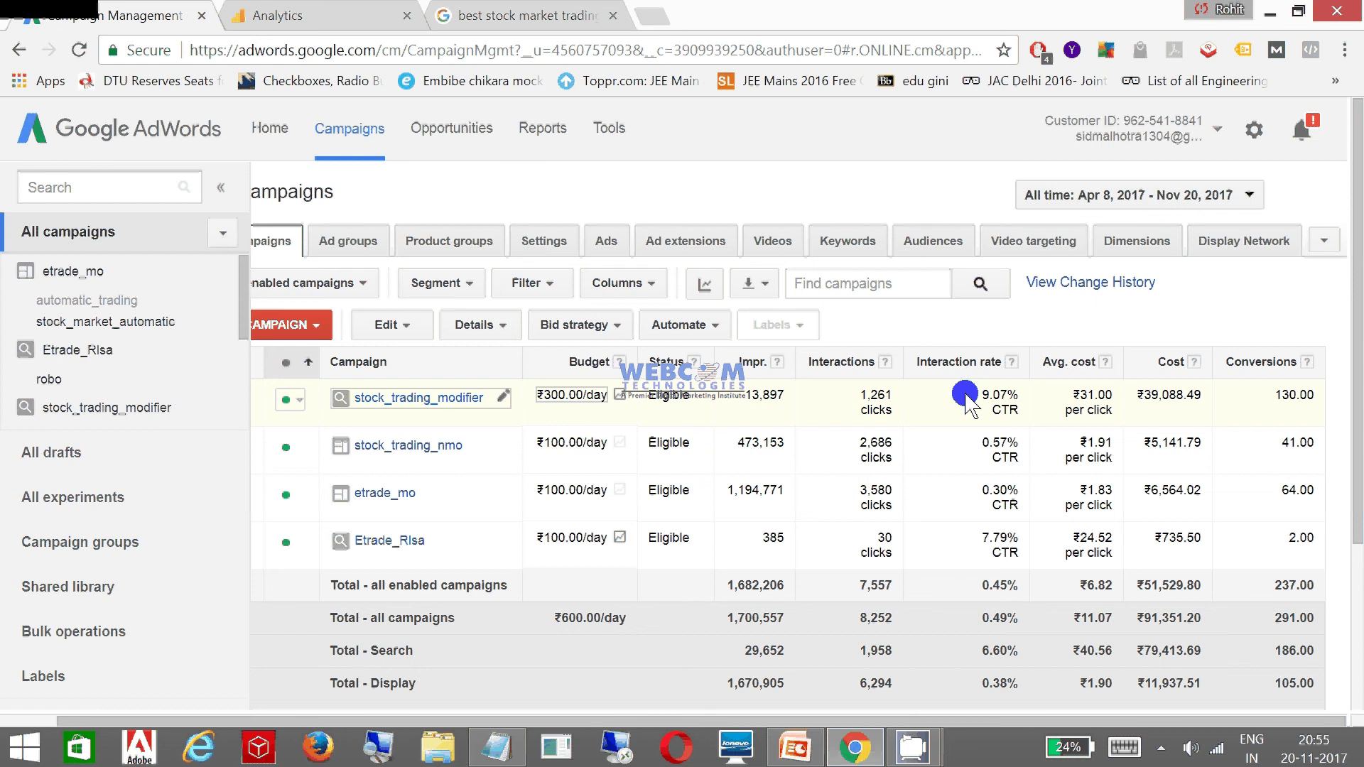
{"action": "left_click", "coordinate": [462, 20]}
{"action": "key", "text": "ctrl+1"}
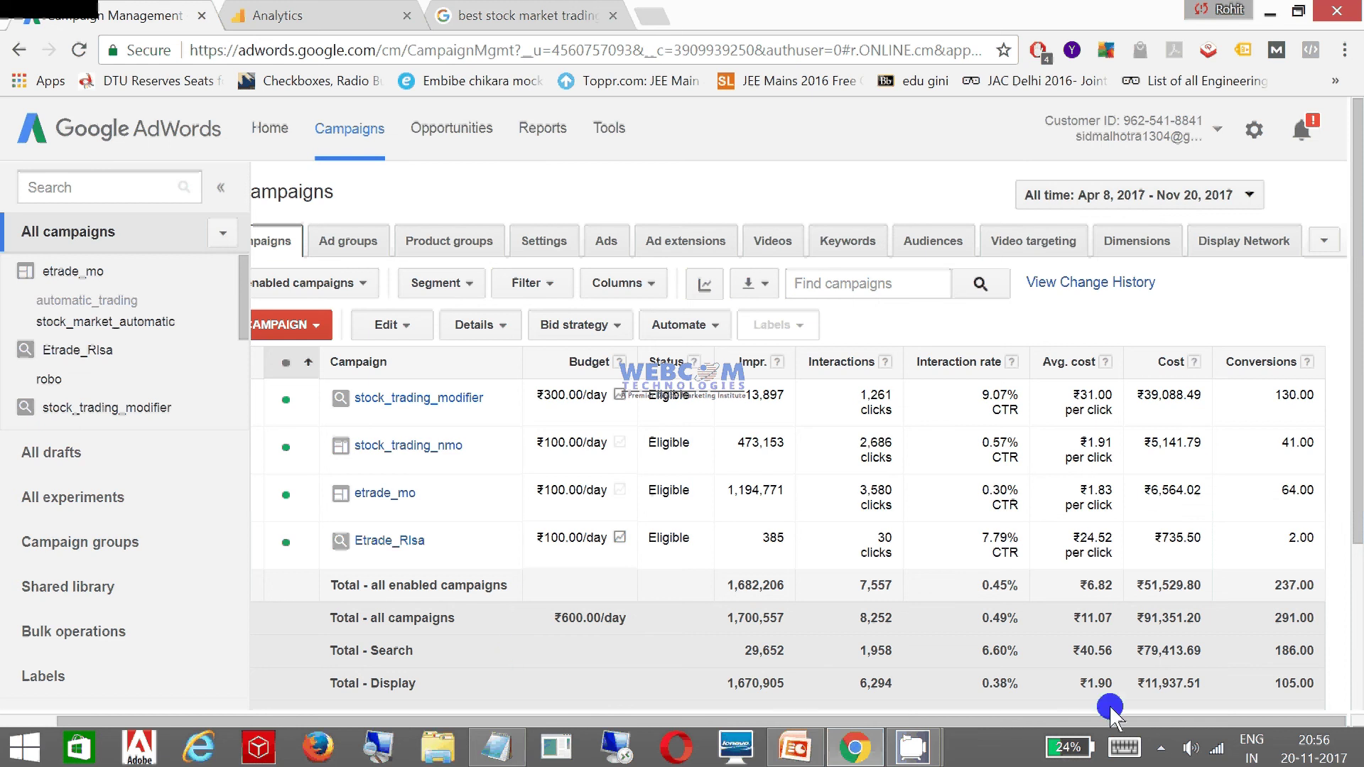
Step: Minimise the case study presentation from slide 1 and show AdWords' interaction rate explanation
{"action": "left_click", "coordinate": [795, 746]}
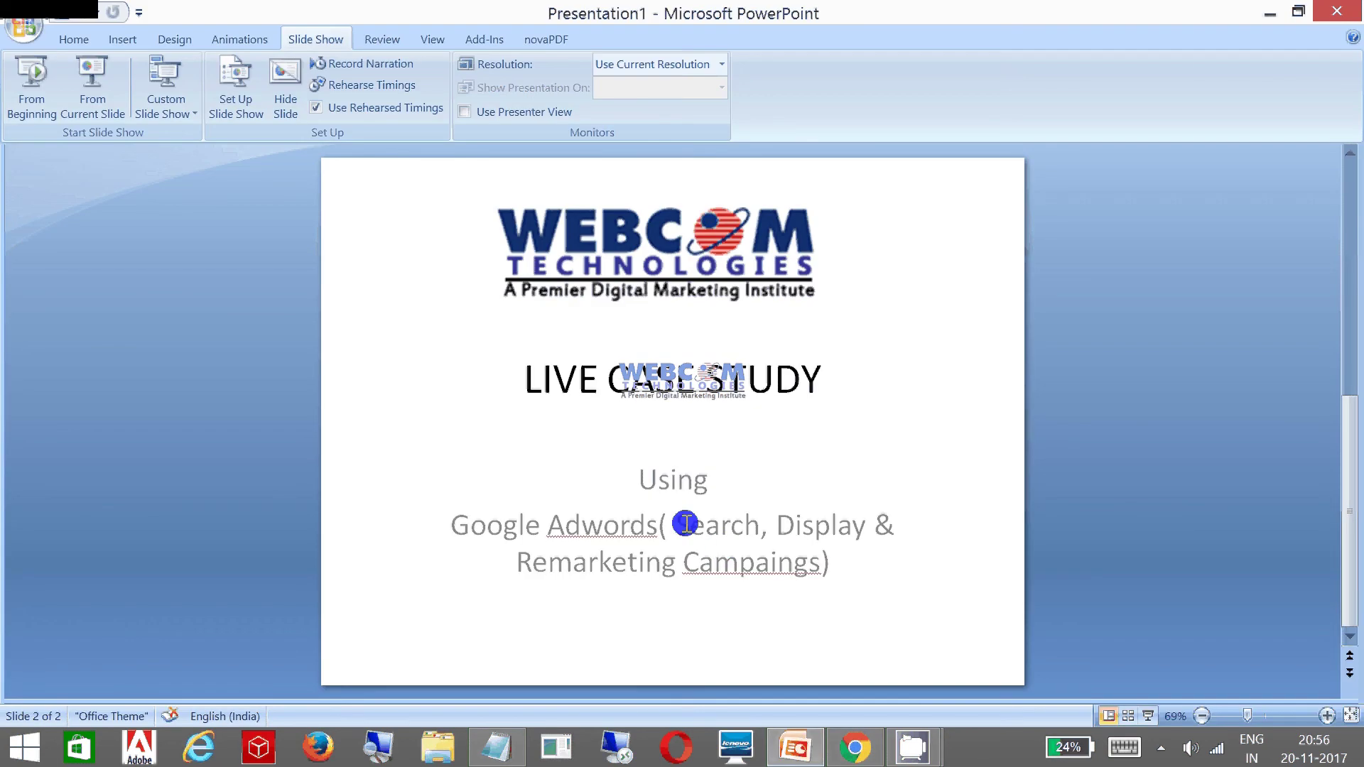
{"action": "scroll", "coordinate": [686, 523], "scroll_direction": "up", "scroll_amount": 1}
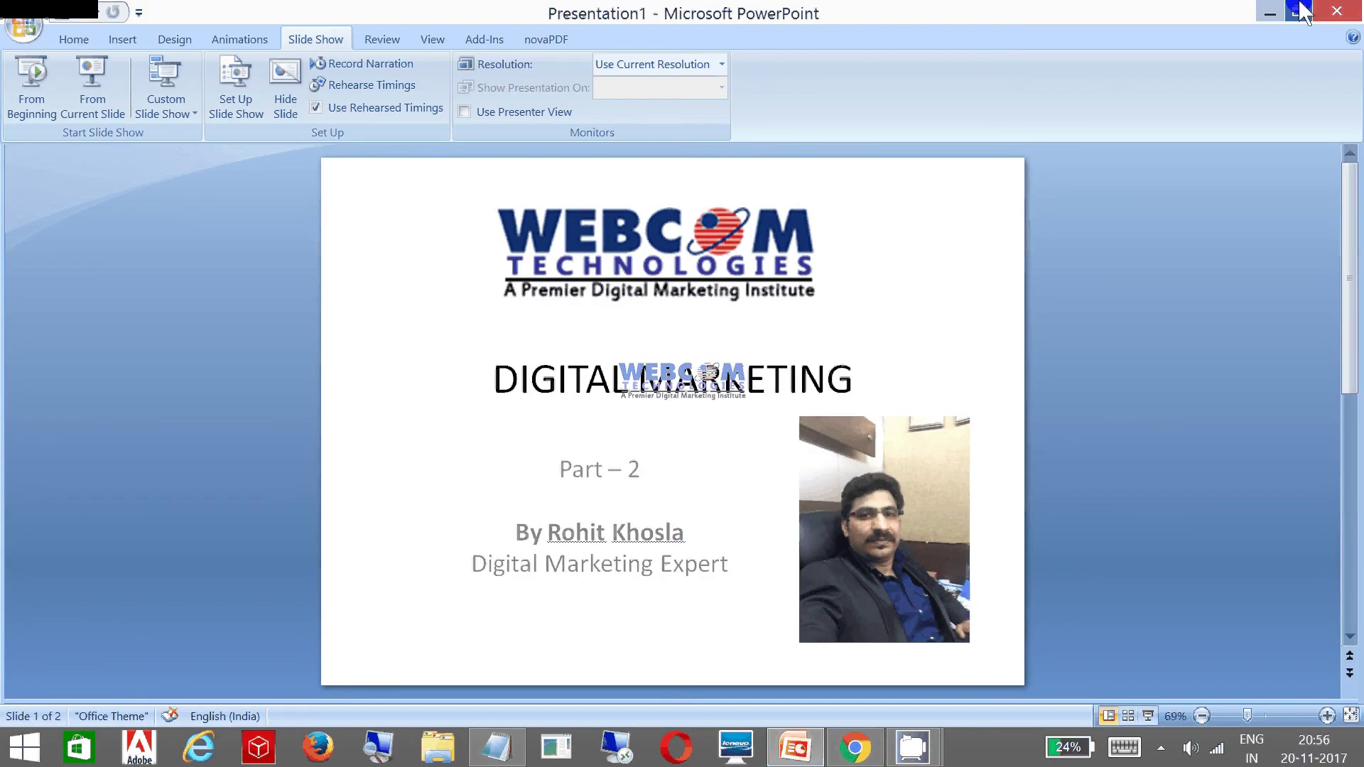
{"action": "left_click", "coordinate": [1272, 11]}
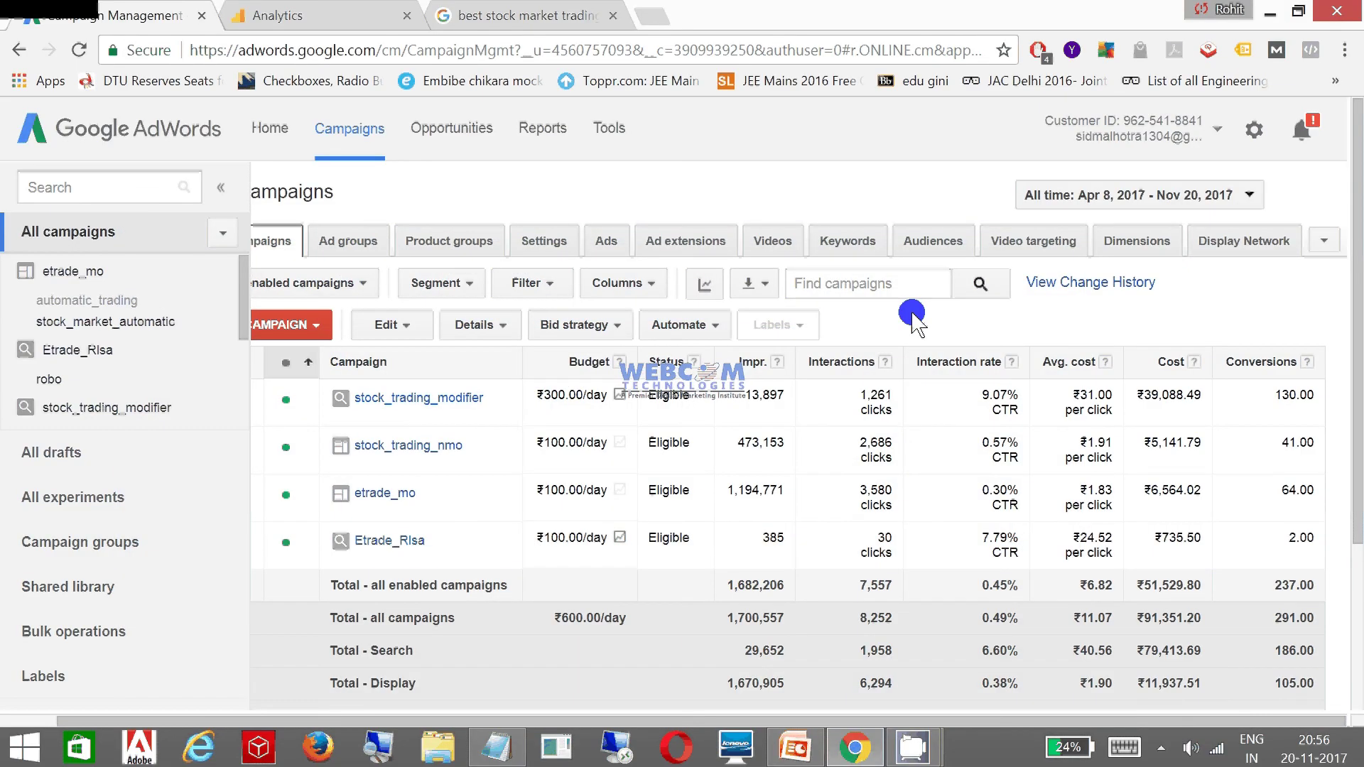
{"action": "left_click", "coordinate": [1012, 363]}
{"action": "left_click", "coordinate": [1161, 747]}
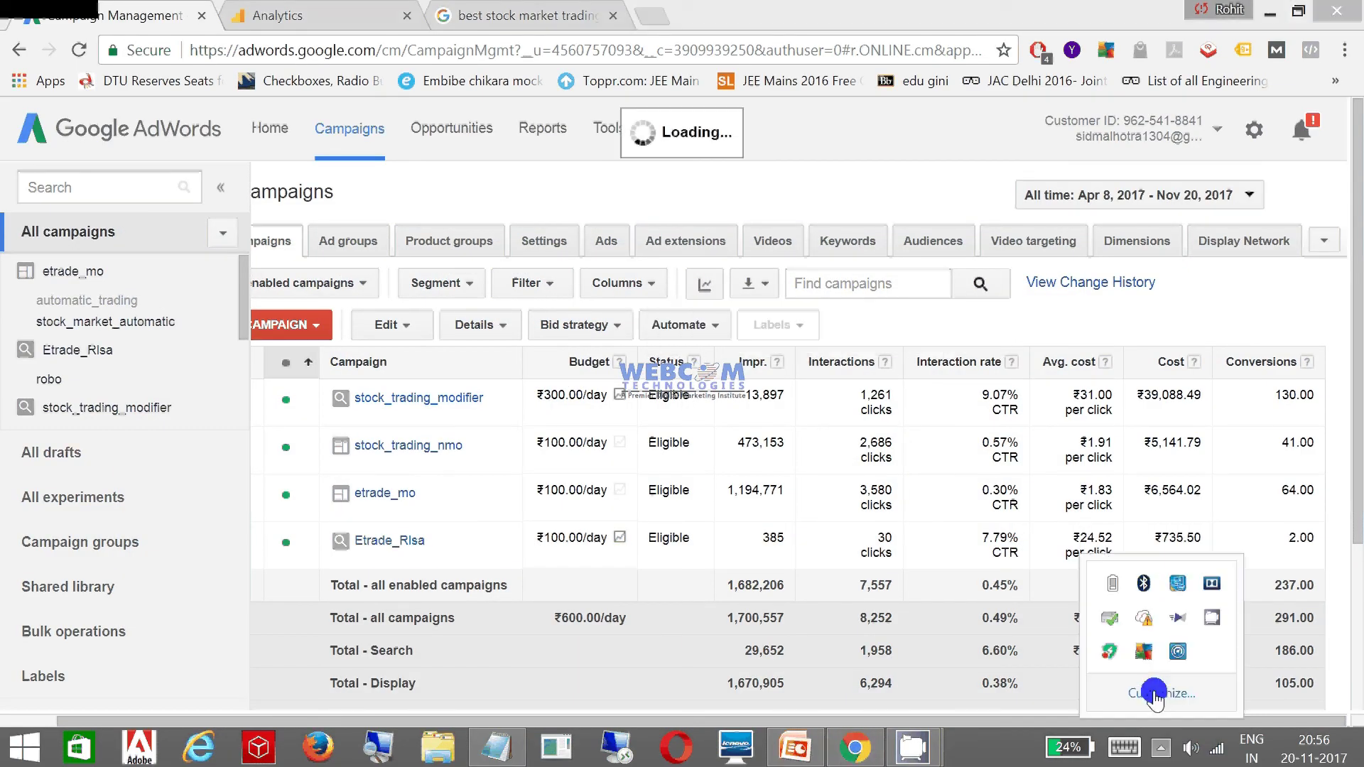